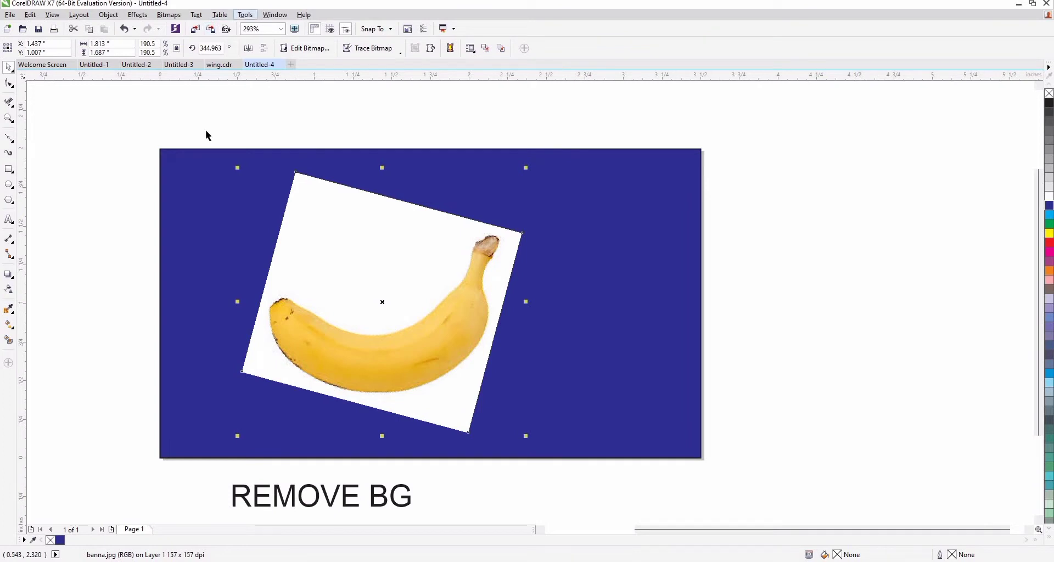
Sample the white background of banna.jpg in the Bitmap Color Mask and hide that color at tolerance 0.
{"action": "left_click", "coordinate": [168, 15]}
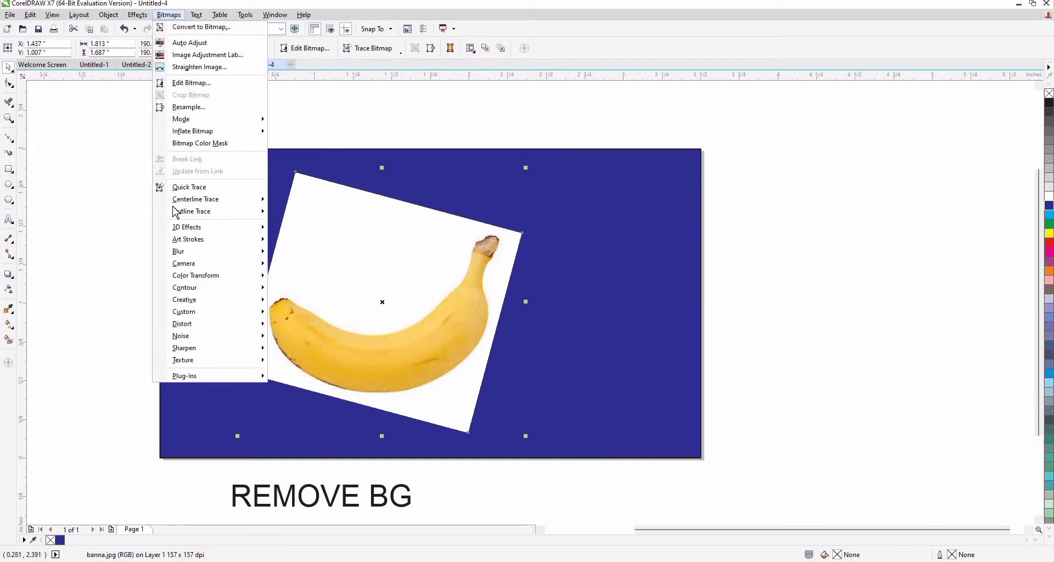
{"action": "mouse_move", "coordinate": [177, 211]}
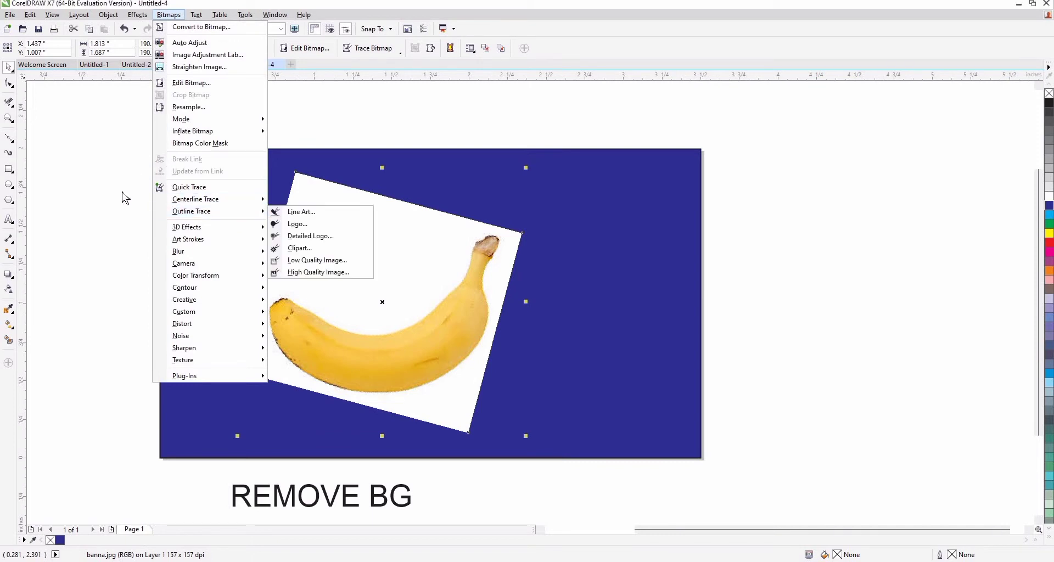
{"action": "left_click", "coordinate": [221, 146]}
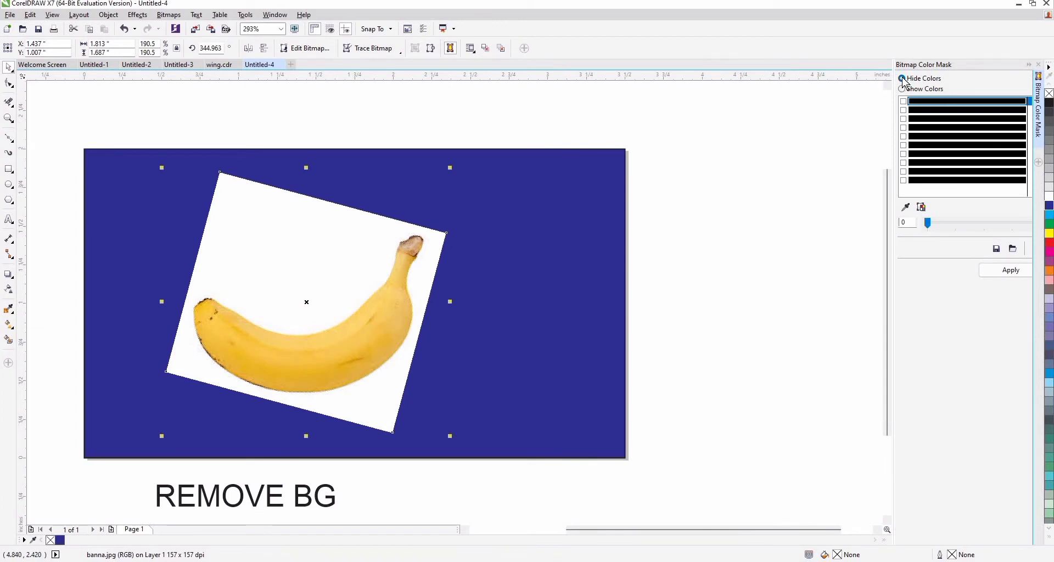
{"action": "left_click", "coordinate": [907, 207]}
{"action": "left_click", "coordinate": [356, 247]}
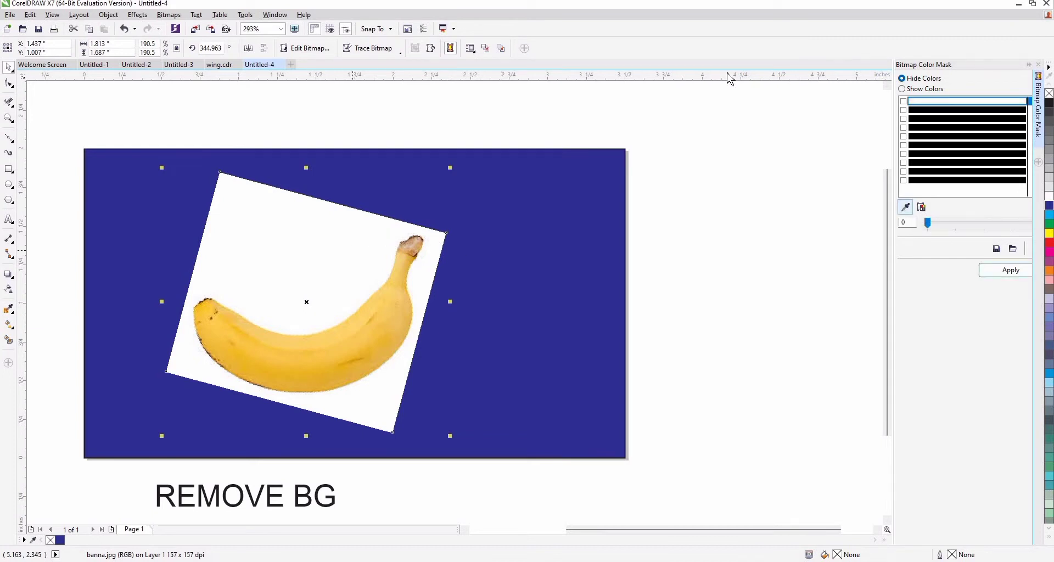
{"action": "left_click", "coordinate": [1012, 271]}
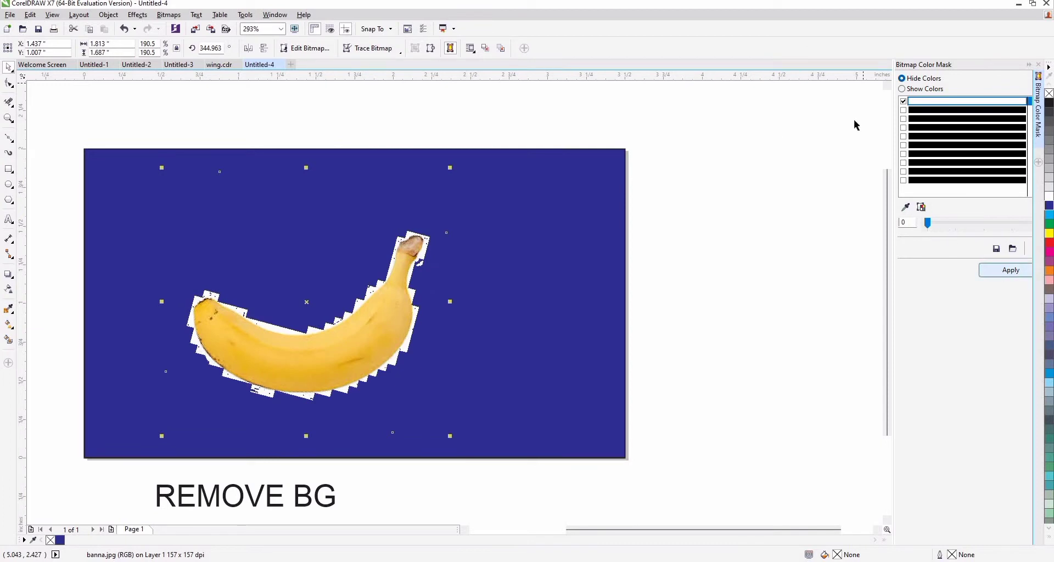
Try to hide the leftover white fringe by sampling a color at the banana's edge and applying the mask.
{"action": "left_click", "coordinate": [906, 209]}
{"action": "left_click", "coordinate": [420, 309]}
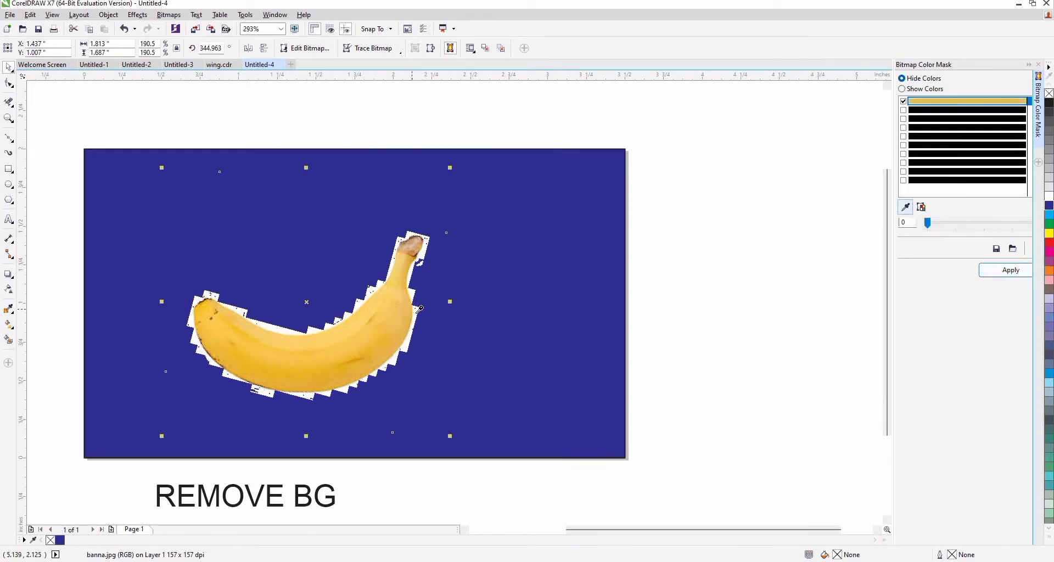
{"action": "left_click", "coordinate": [1015, 270]}
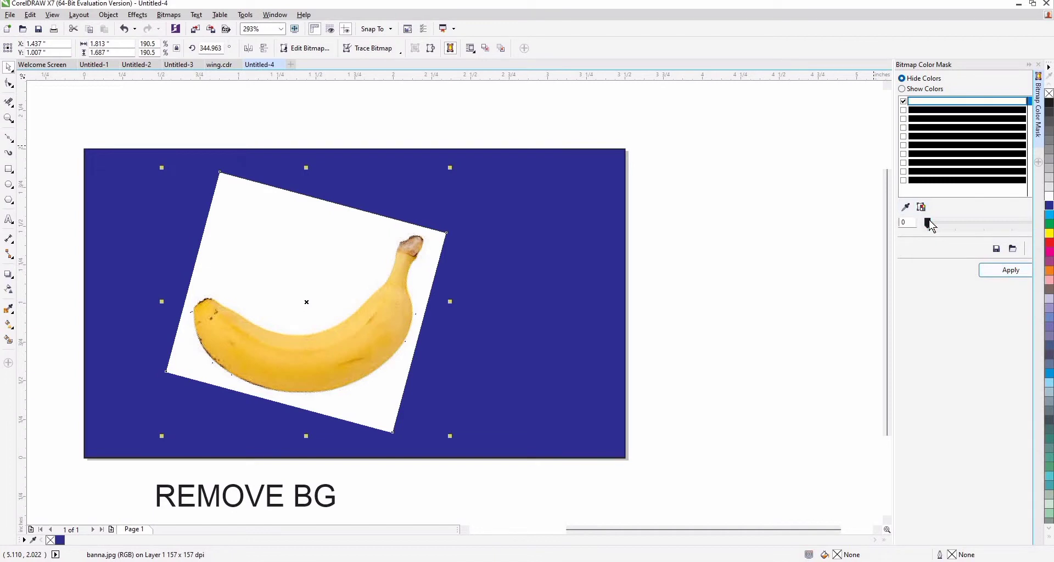
Set the color mask tolerance to 60, resample the white background above the banana and apply the mask.
{"action": "left_click_drag", "start_coordinate": [928, 221], "coordinate": [943, 225]}
{"action": "key", "text": "ctrl+z"}
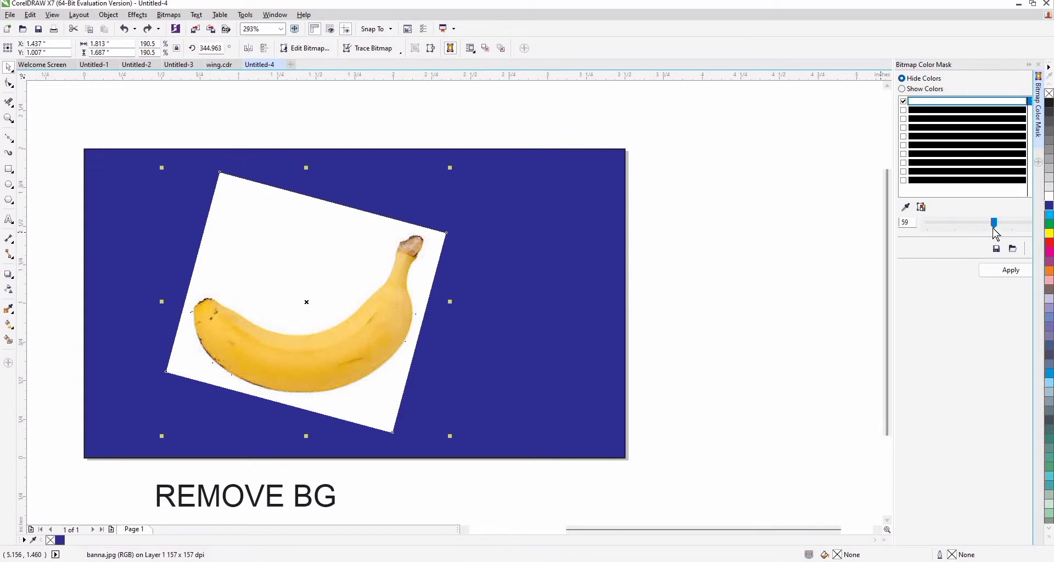
{"action": "left_click_drag", "start_coordinate": [998, 230], "coordinate": [1001, 229]}
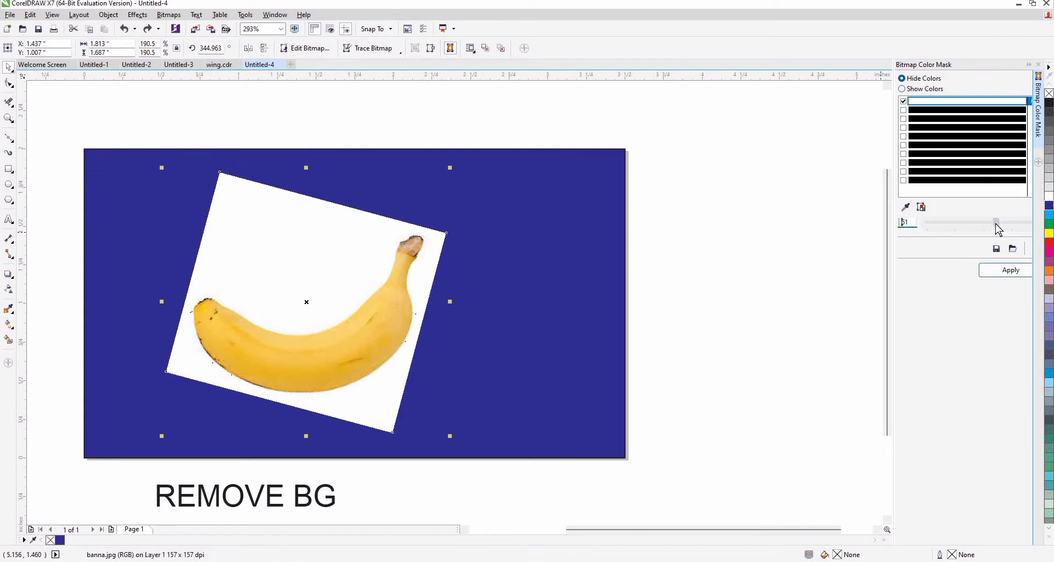
{"action": "left_click", "coordinate": [906, 206]}
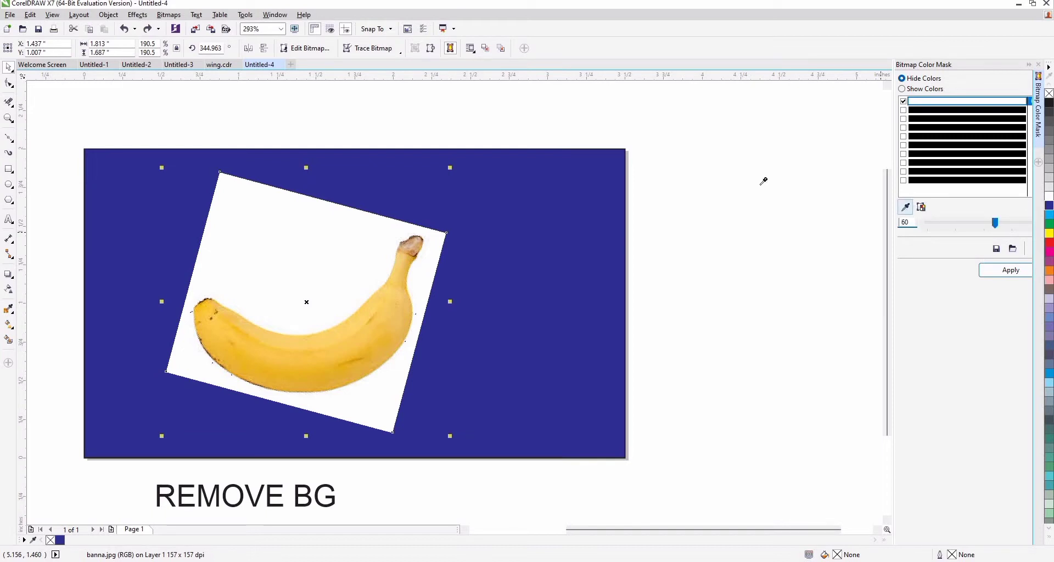
{"action": "left_click", "coordinate": [352, 247]}
{"action": "left_click", "coordinate": [1004, 271]}
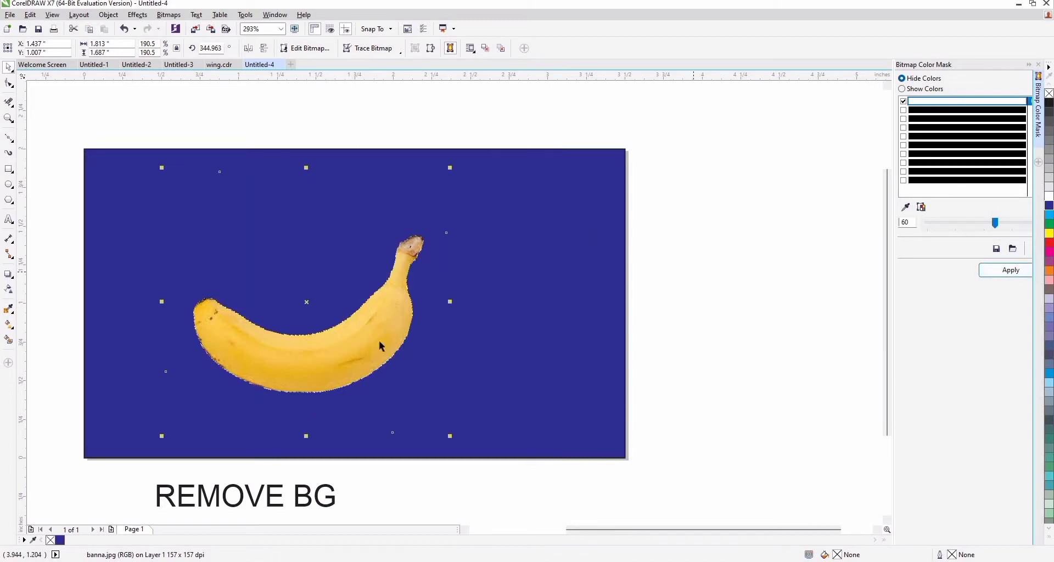
Try moving the masked banana up and to the right over the blue rectangle, and undo the move.
{"action": "key", "text": "Escape"}
{"action": "left_click_drag", "start_coordinate": [472, 304], "coordinate": [582, 272]}
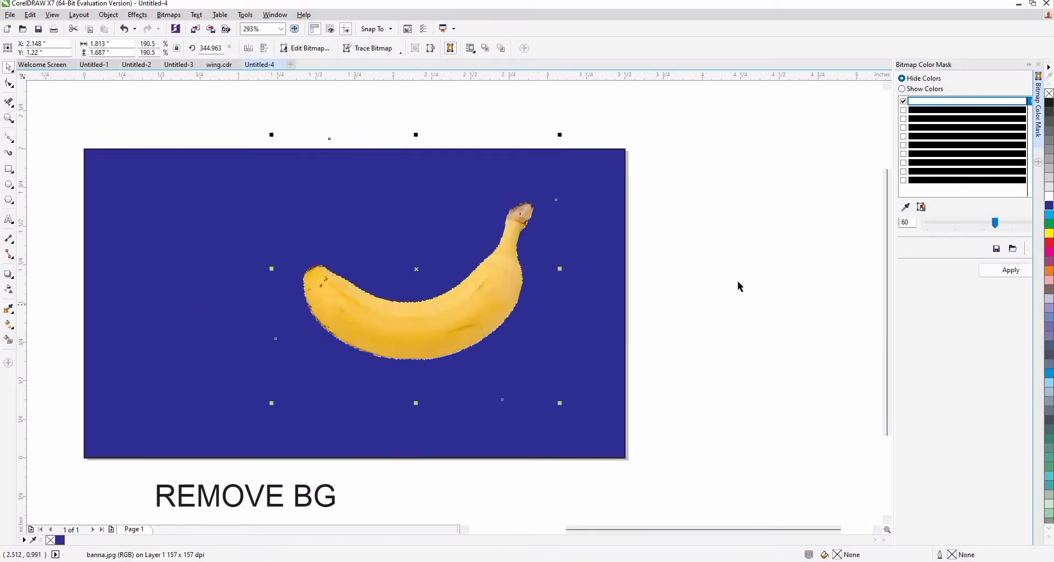
{"action": "left_click", "coordinate": [690, 289]}
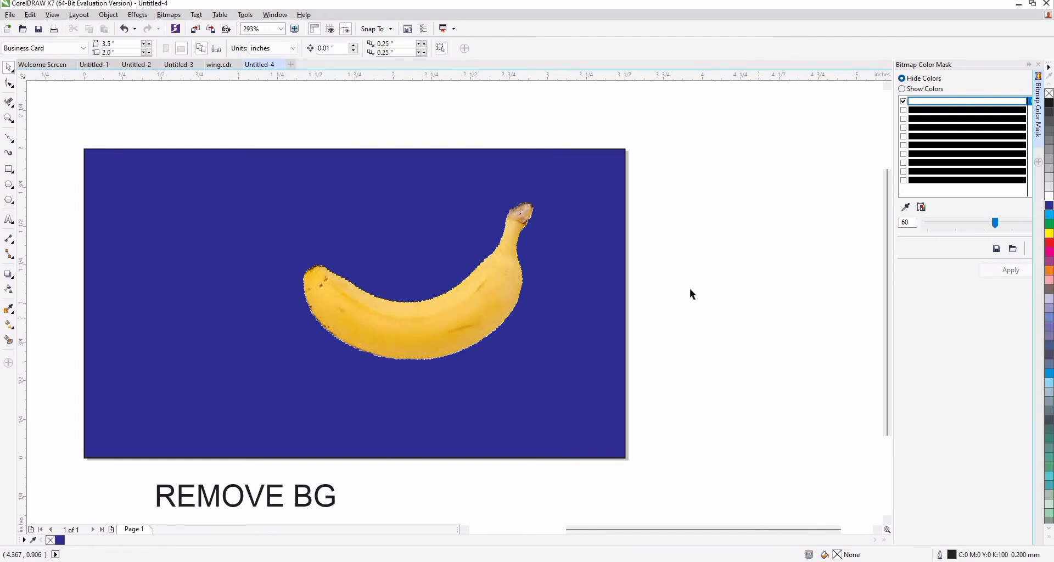
{"action": "key", "text": "ctrl+z"}
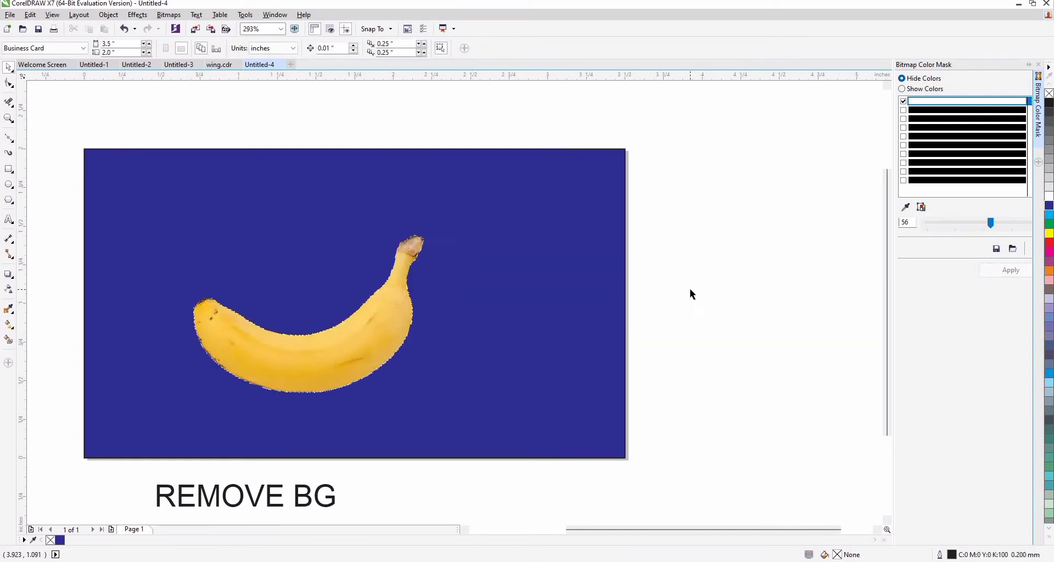
Delete the blue rectangle behind the banana and close the Bitmap Color Mask.
{"action": "left_click", "coordinate": [549, 294]}
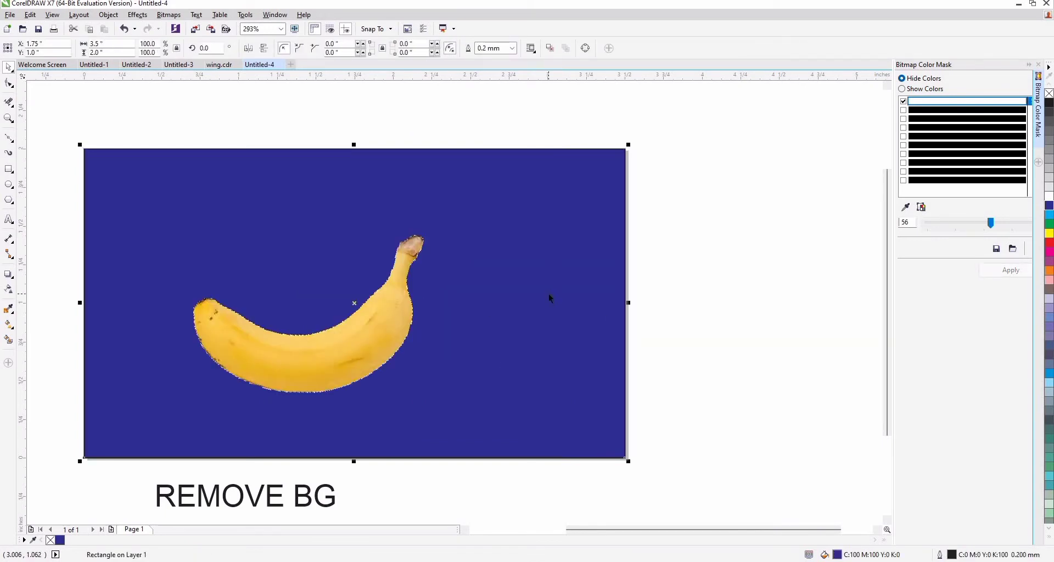
{"action": "key", "text": "Delete"}
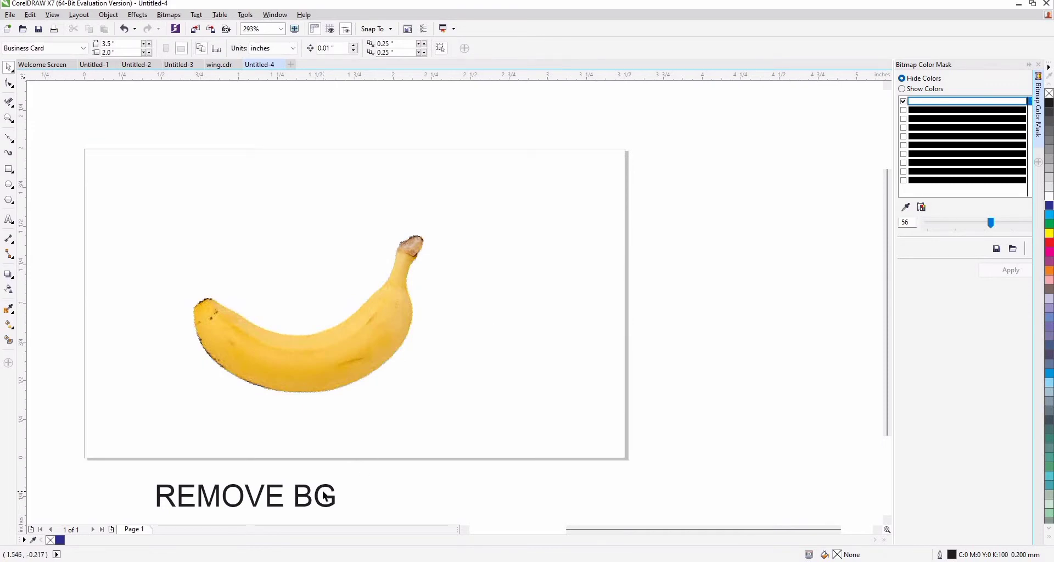
{"action": "left_click", "coordinate": [1039, 65]}
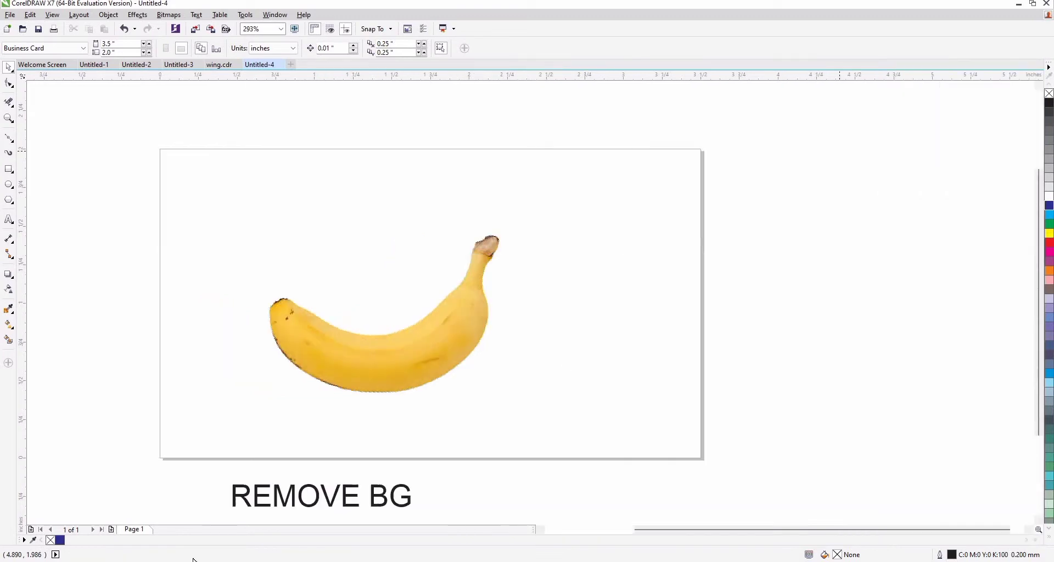
Trace the banana bitmap with a Clipart outline trace, raising the detail toward its maximum.
{"action": "left_click", "coordinate": [445, 273]}
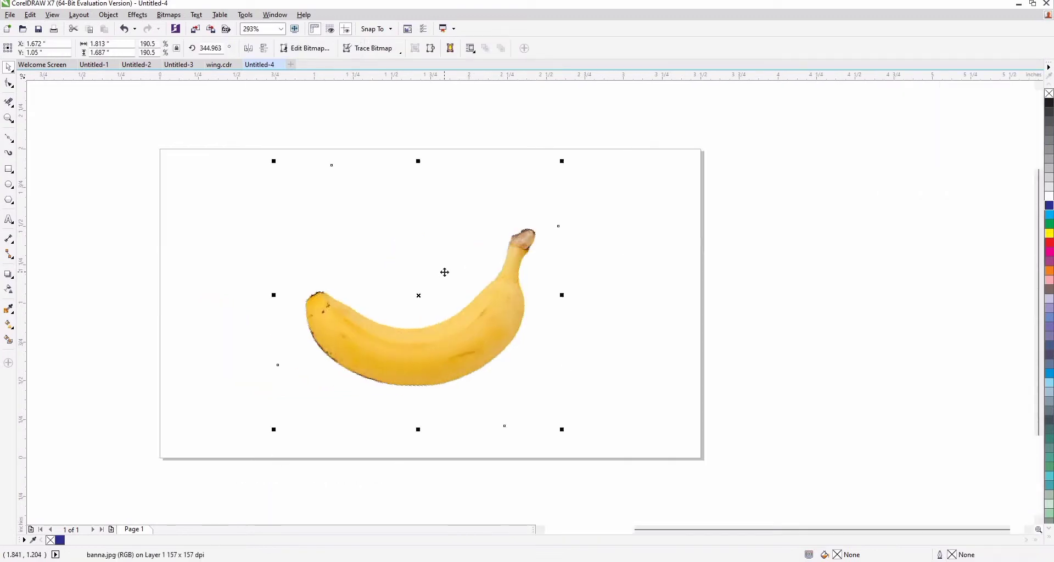
{"action": "left_click", "coordinate": [174, 16]}
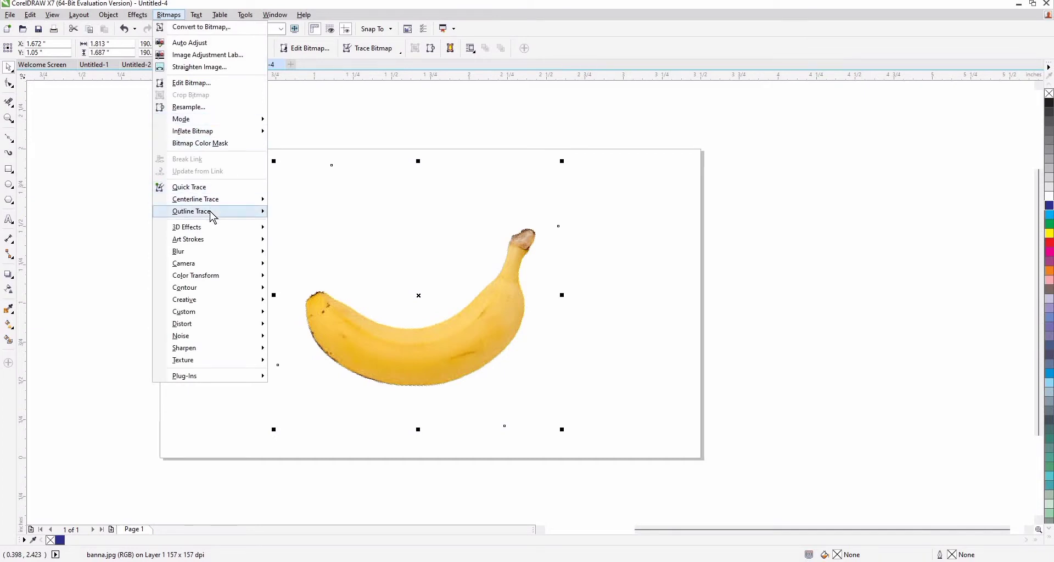
{"action": "mouse_move", "coordinate": [237, 214]}
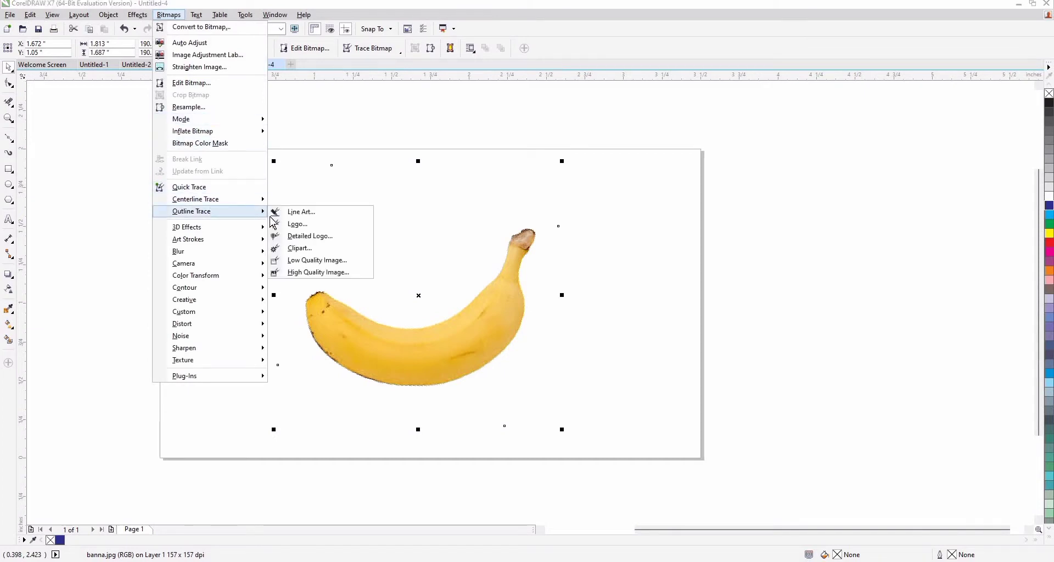
{"action": "left_click", "coordinate": [308, 251]}
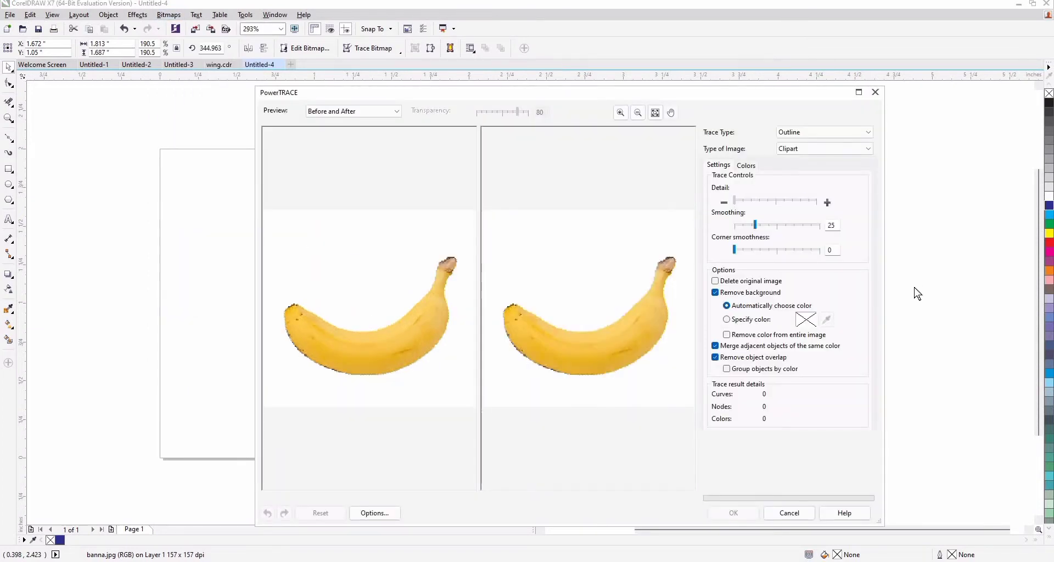
{"action": "left_click", "coordinate": [819, 201]}
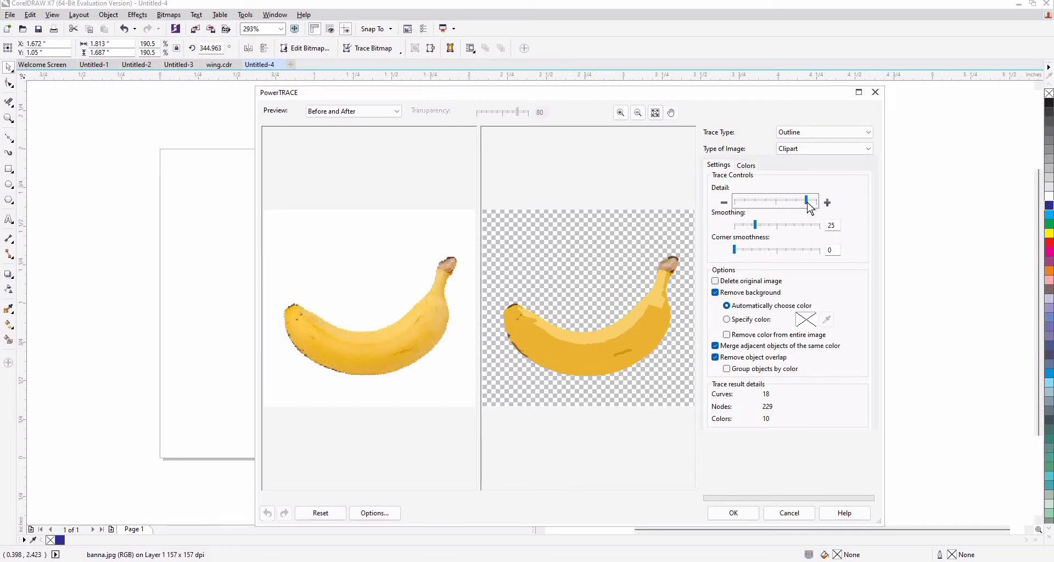
{"action": "left_click", "coordinate": [827, 203]}
{"action": "left_click", "coordinate": [738, 516]}
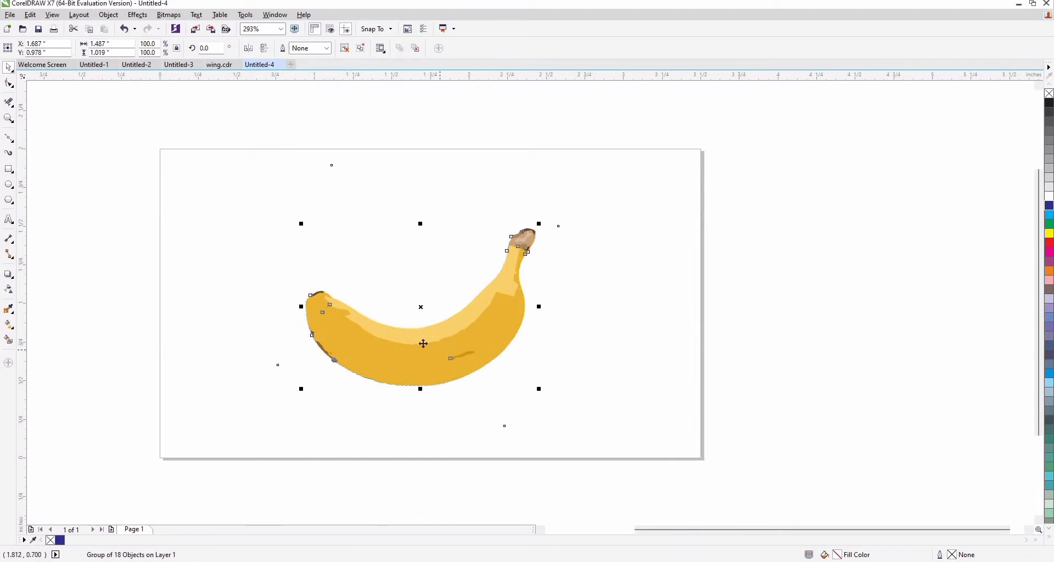
Move the traced banana group to the right of the original bitmap and ungroup all its objects.
{"action": "left_click_drag", "start_coordinate": [423, 344], "coordinate": [696, 314]}
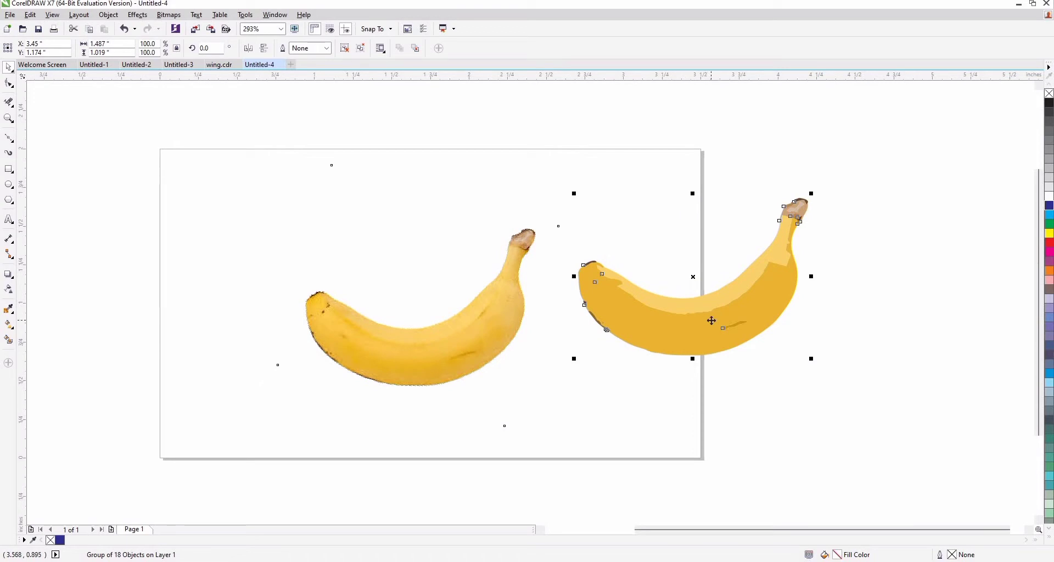
{"action": "right_click", "coordinate": [737, 291]}
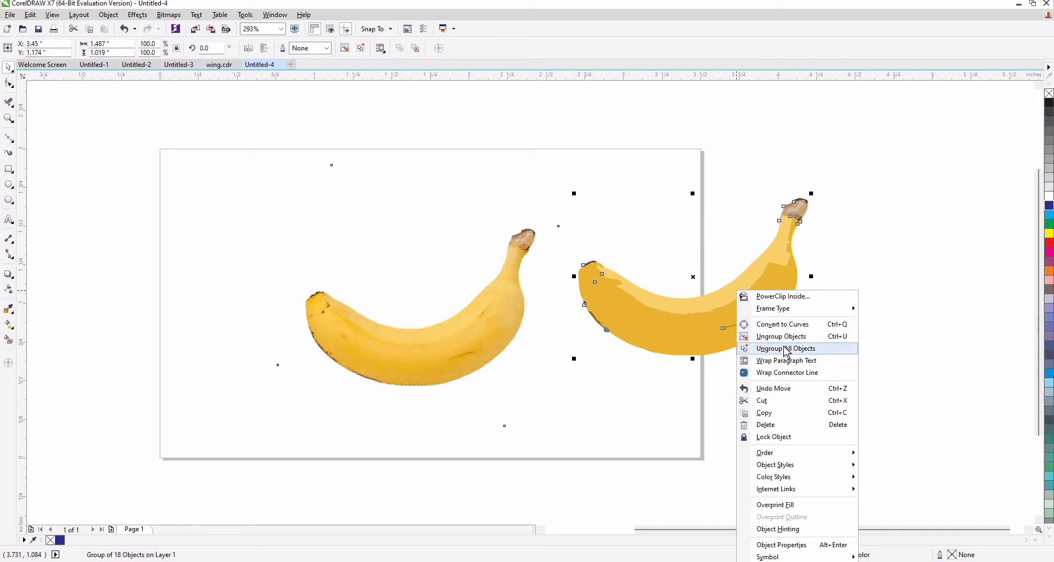
{"action": "left_click", "coordinate": [791, 348]}
Try moving the large dark yellow piece out of the ungrouped trace, and undo the move.
{"action": "left_click", "coordinate": [965, 174]}
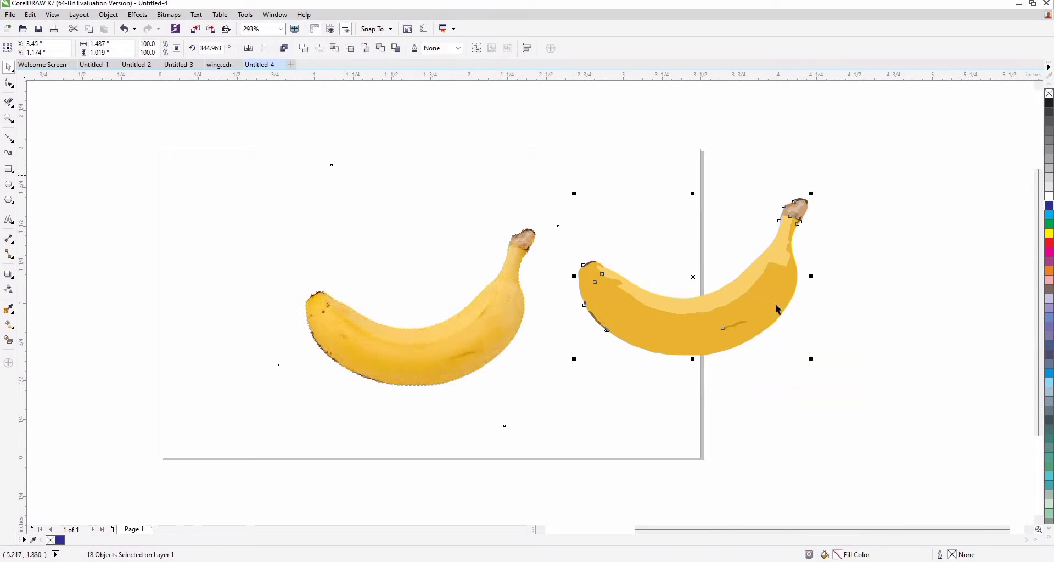
{"action": "left_click_drag", "start_coordinate": [766, 313], "coordinate": [780, 341]}
{"action": "key", "text": "ctrl+z"}
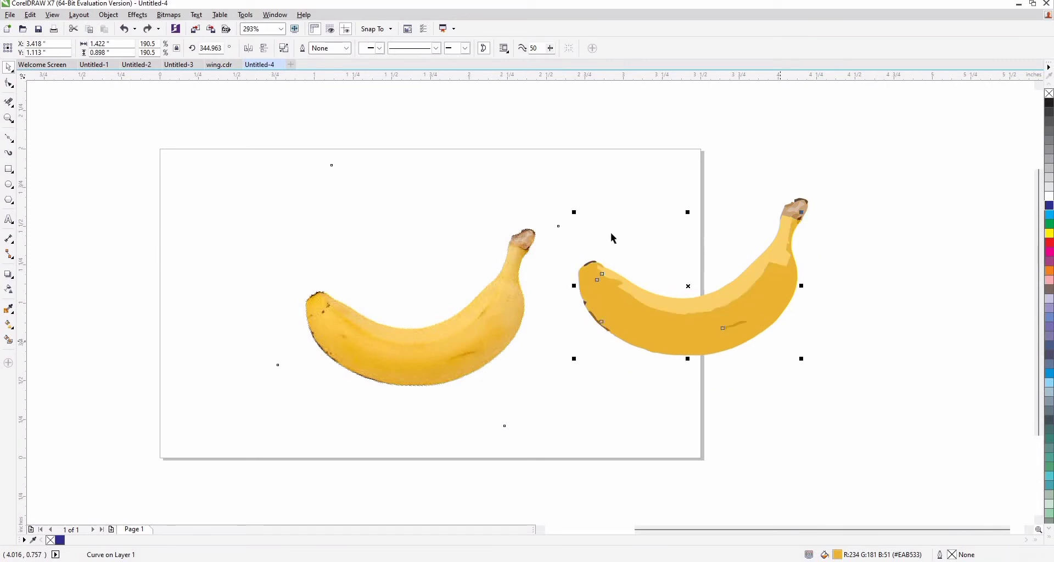
Create a boundary outline around all pieces of the traced banana and place it above the original bitmap.
{"action": "left_click_drag", "start_coordinate": [567, 205], "coordinate": [768, 297]}
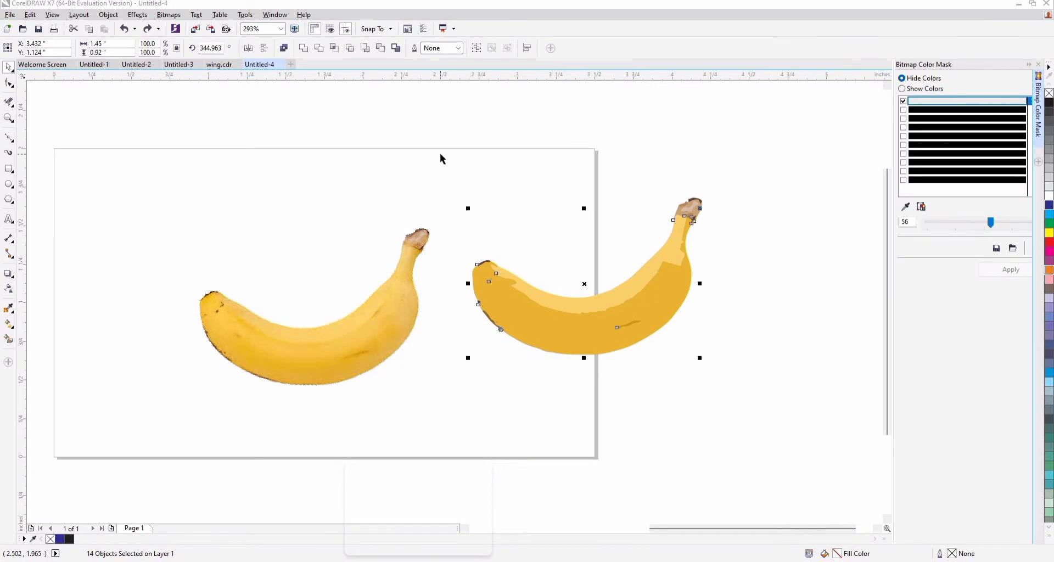
{"action": "left_click_drag", "start_coordinate": [439, 154], "coordinate": [676, 346]}
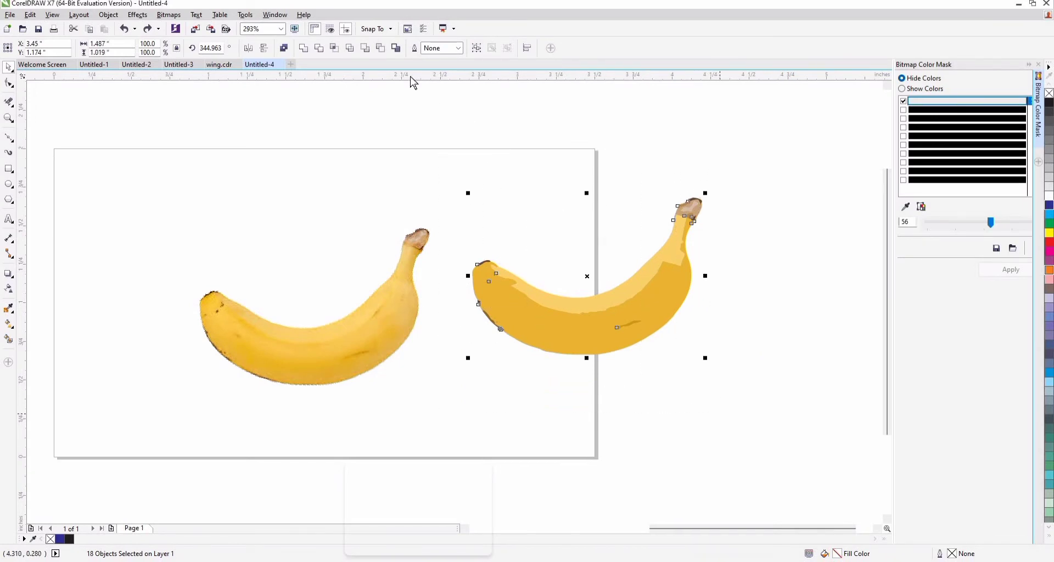
{"action": "left_click", "coordinate": [398, 50]}
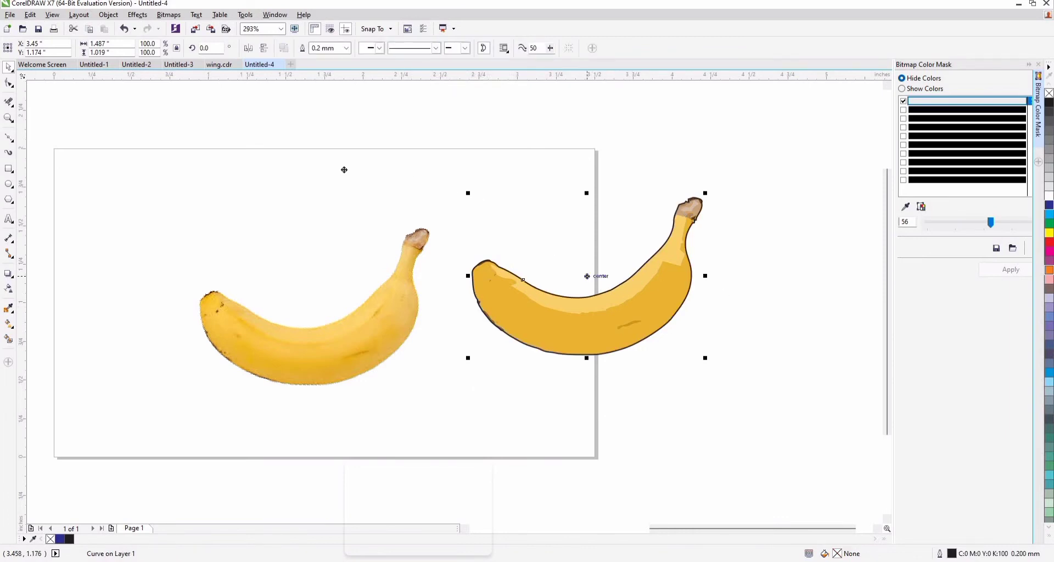
{"action": "left_click_drag", "start_coordinate": [345, 169], "coordinate": [335, 178]}
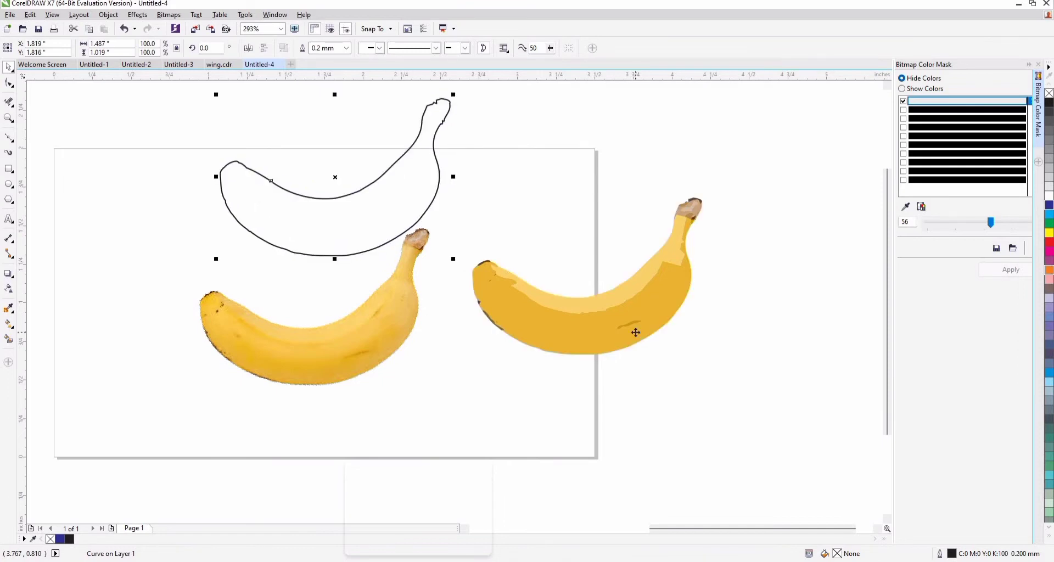
Delete the large dark yellow piece and all the other colored pieces of the traced banana.
{"action": "left_click", "coordinate": [635, 332]}
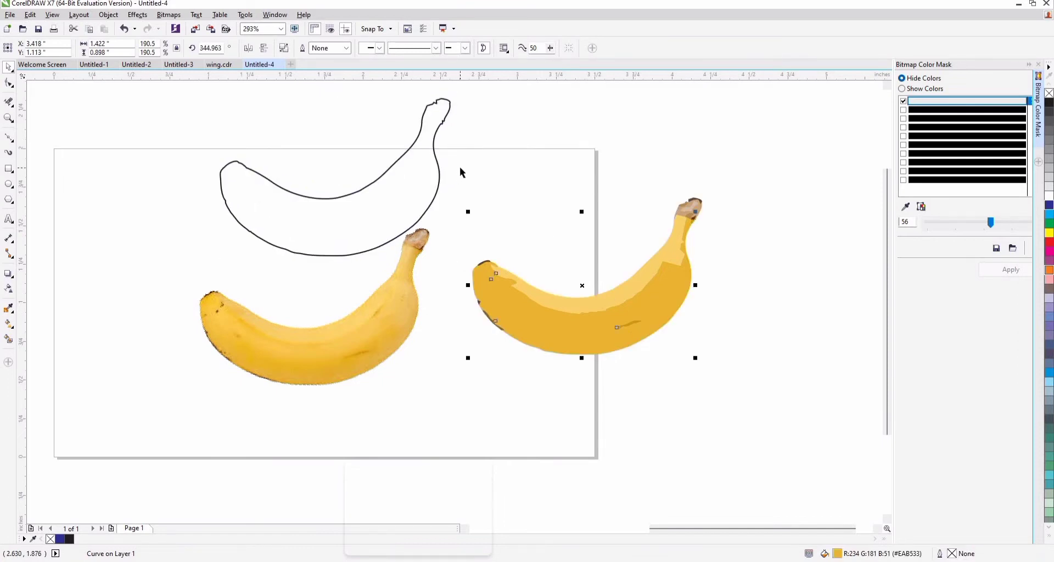
{"action": "key", "text": "Delete"}
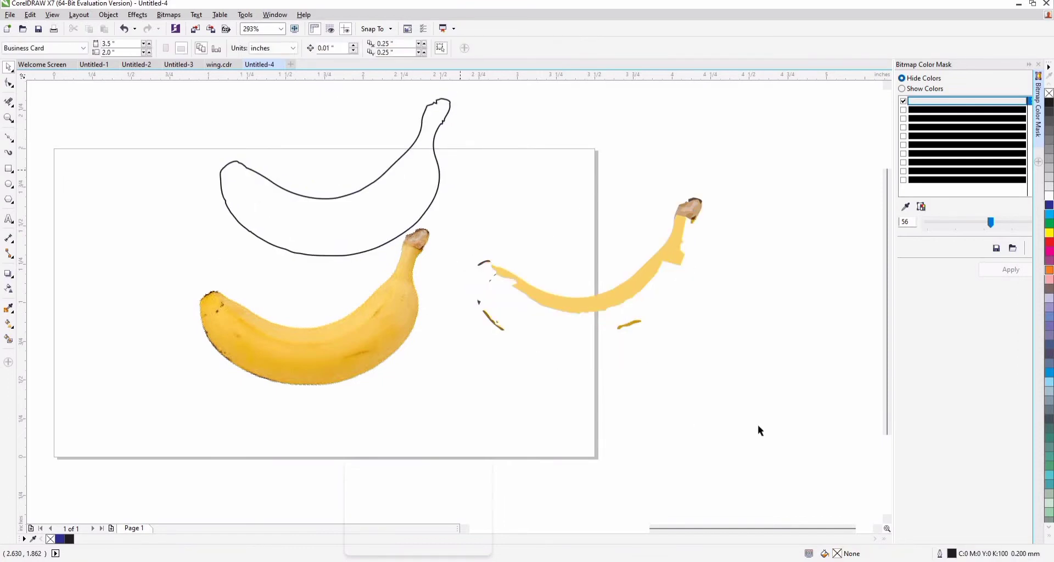
{"action": "left_click_drag", "start_coordinate": [459, 169], "coordinate": [799, 430]}
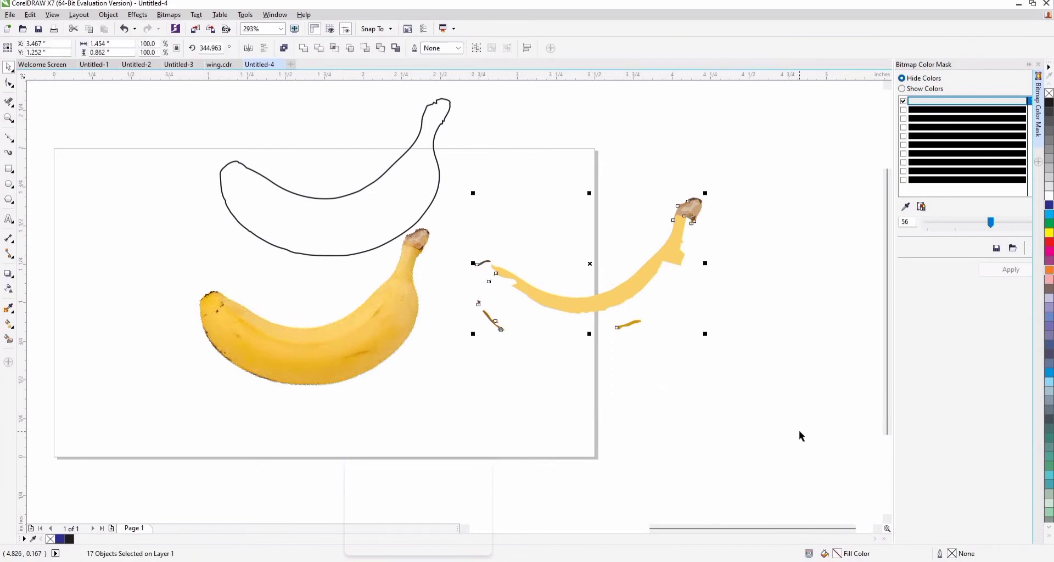
{"action": "key", "text": "Delete"}
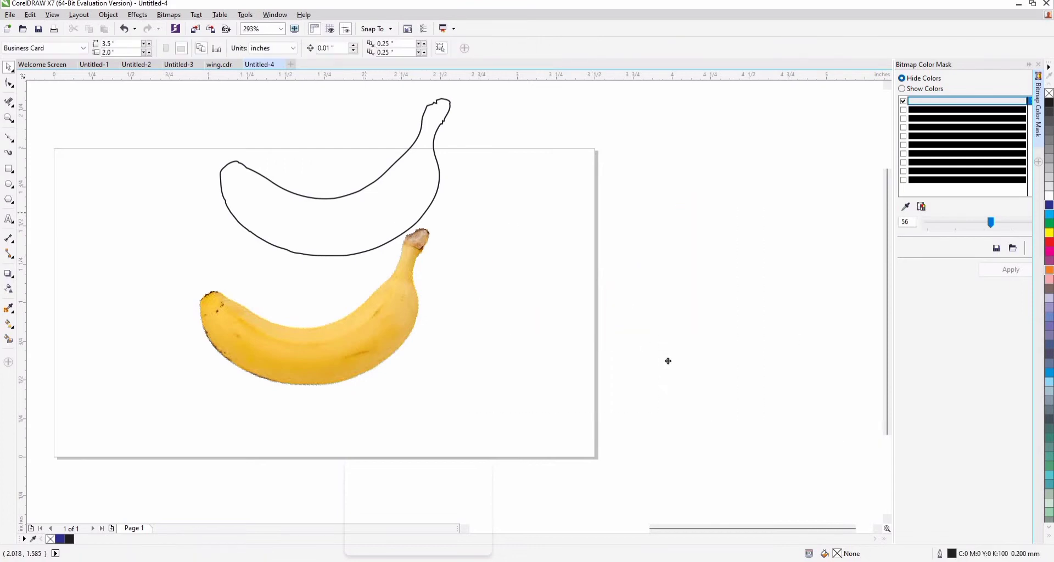
Move the banana outline to the right of the bitmap and add the artistic text "BANANA" below the bitmap banana.
{"action": "left_click_drag", "start_coordinate": [365, 213], "coordinate": [671, 363]}
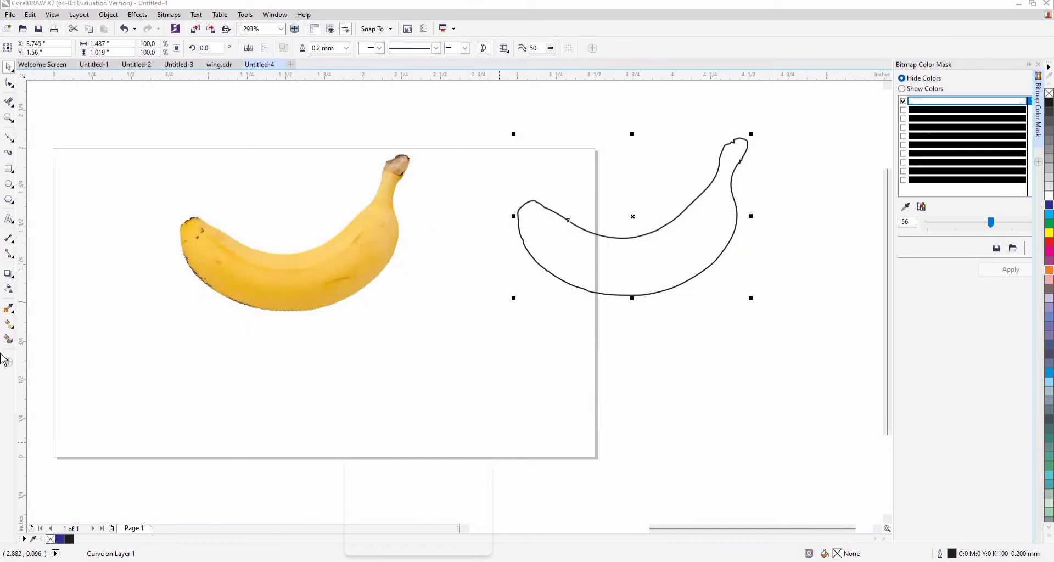
{"action": "left_click", "coordinate": [9, 220]}
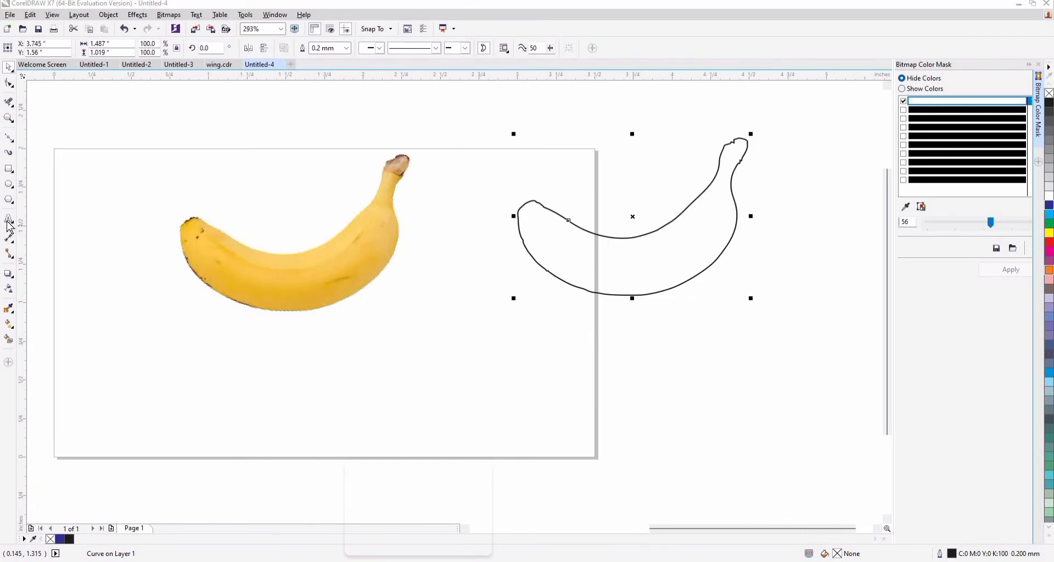
{"action": "left_click", "coordinate": [191, 400]}
{"action": "left_click", "coordinate": [192, 398]}
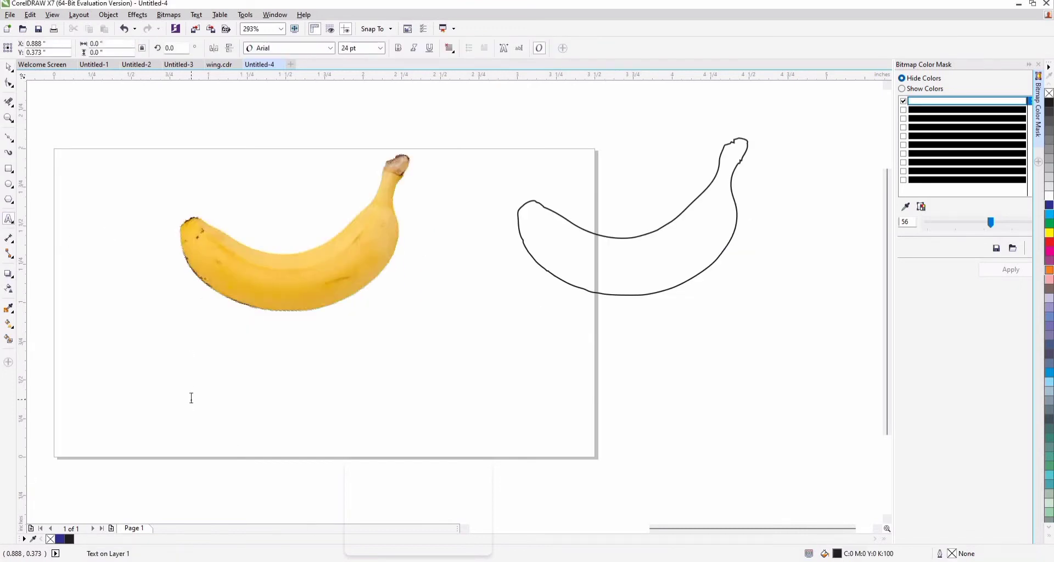
{"action": "type", "text": "BA"}
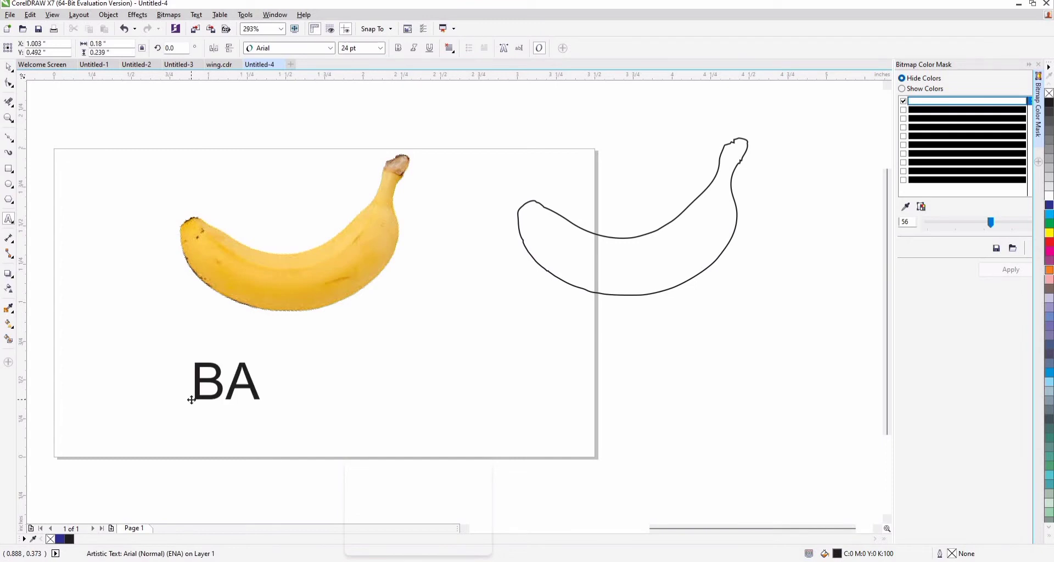
{"action": "type", "text": "NANA"}
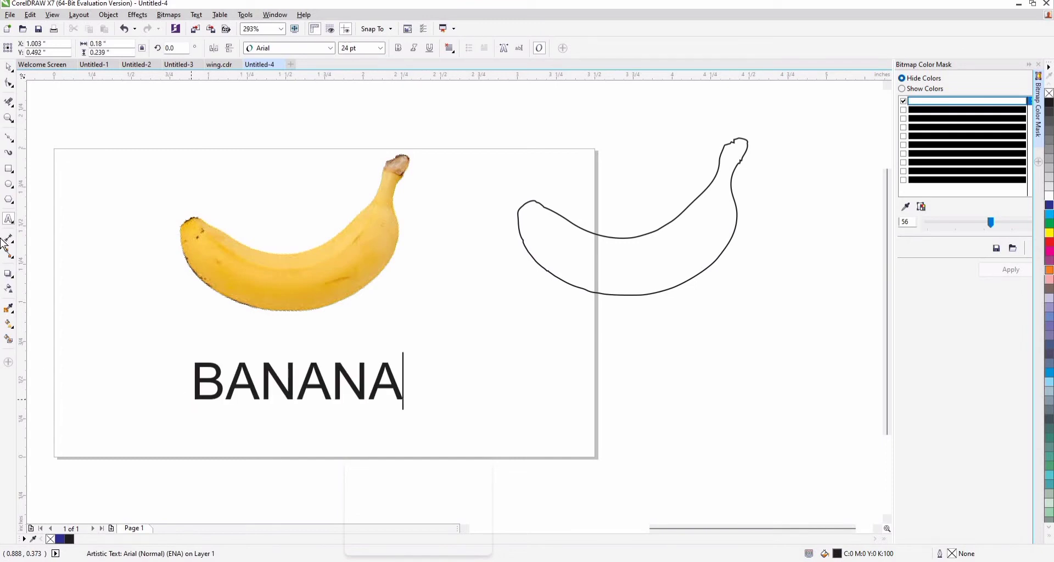
Enlarge the BANANA text to 72 pt, and reduce its font size to 48 pt.
{"action": "left_click", "coordinate": [12, 71]}
{"action": "key", "text": "ctrl+a"}
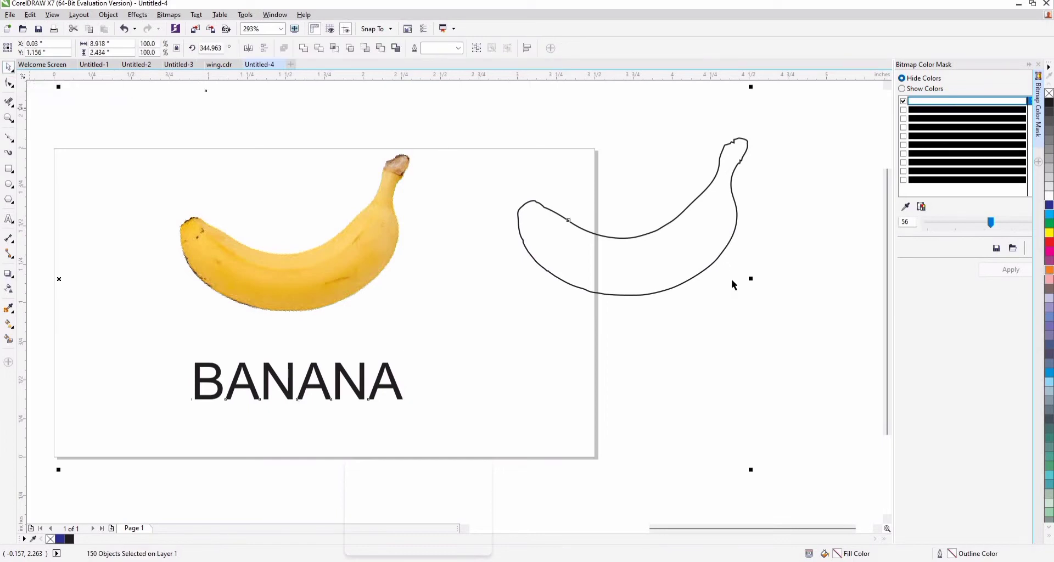
{"action": "left_click_drag", "start_coordinate": [740, 347], "coordinate": [381, 385]}
{"action": "key", "text": "Tab"}
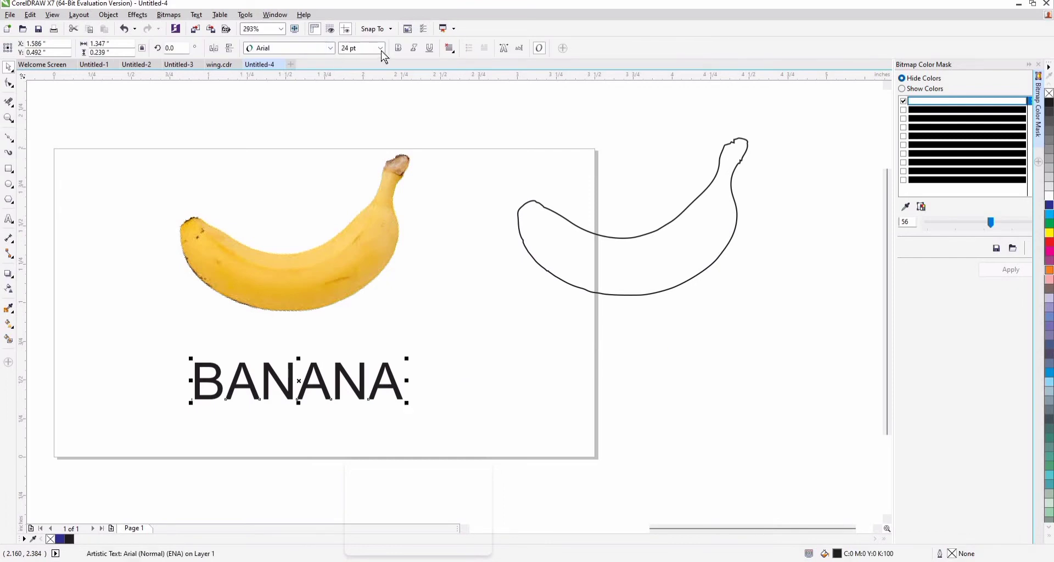
{"action": "left_click", "coordinate": [381, 49]}
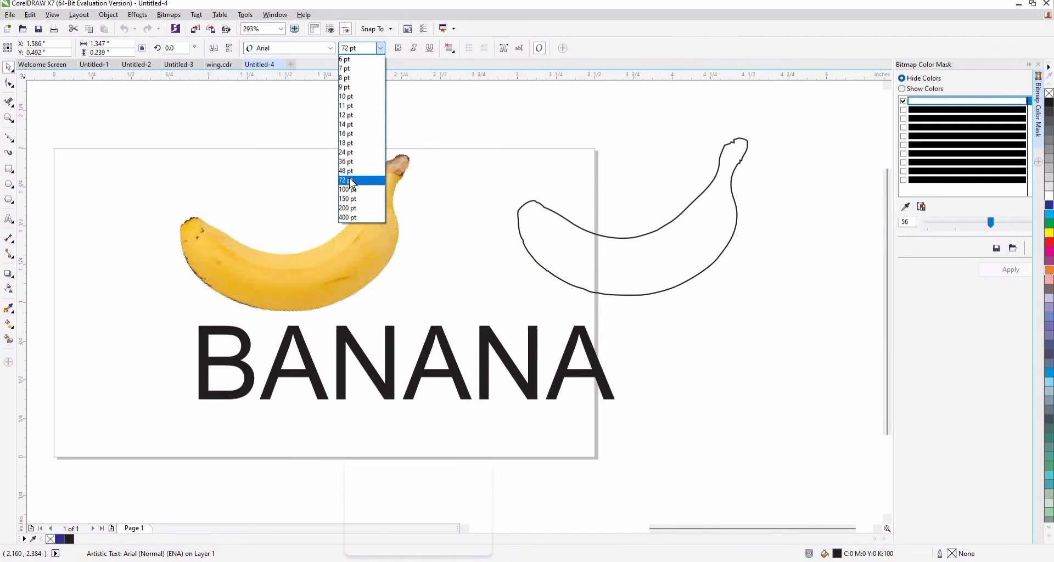
{"action": "left_click", "coordinate": [352, 181]}
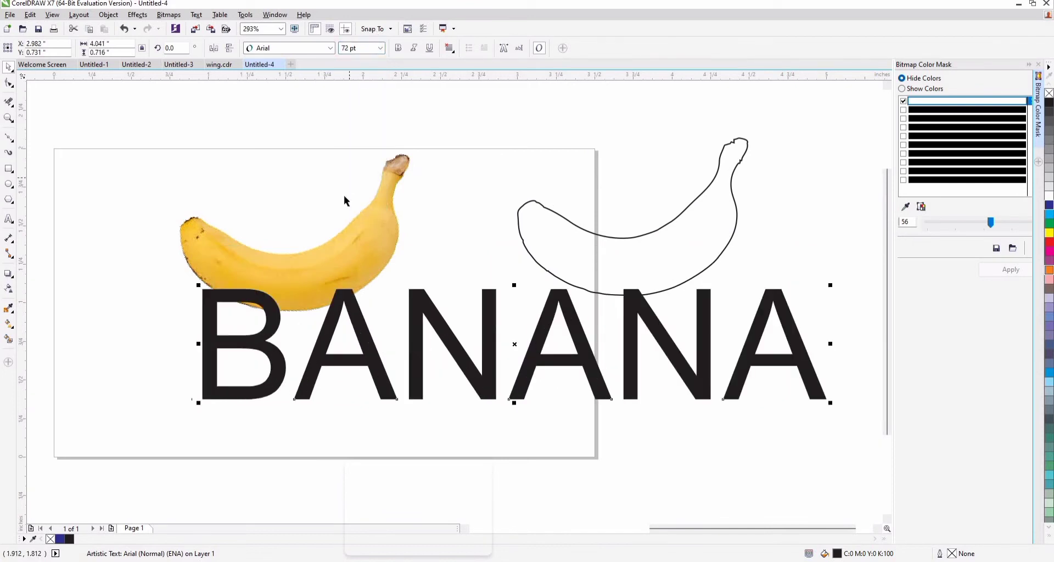
{"action": "left_click", "coordinate": [380, 50]}
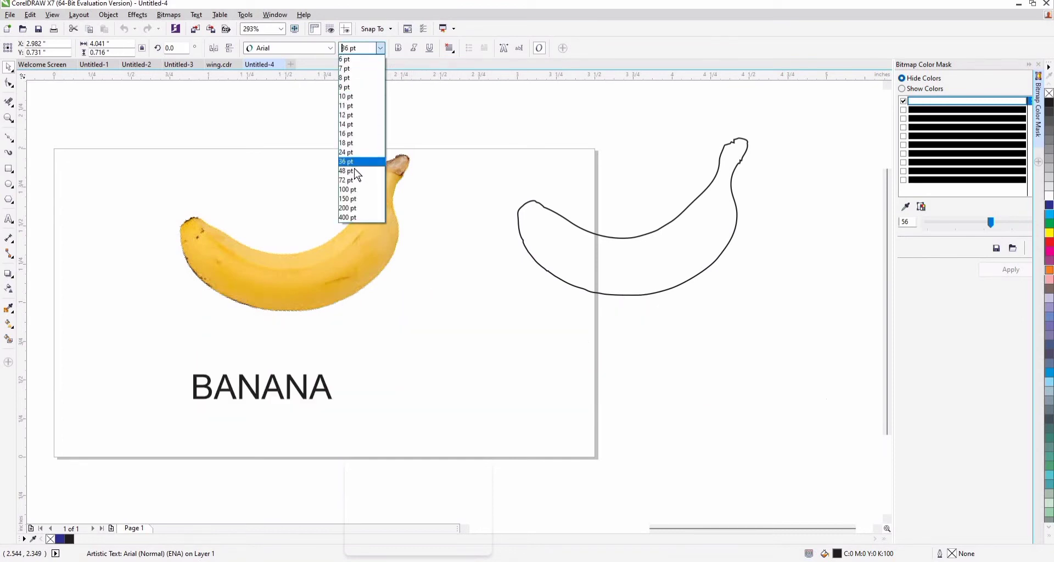
{"action": "key", "text": "Return"}
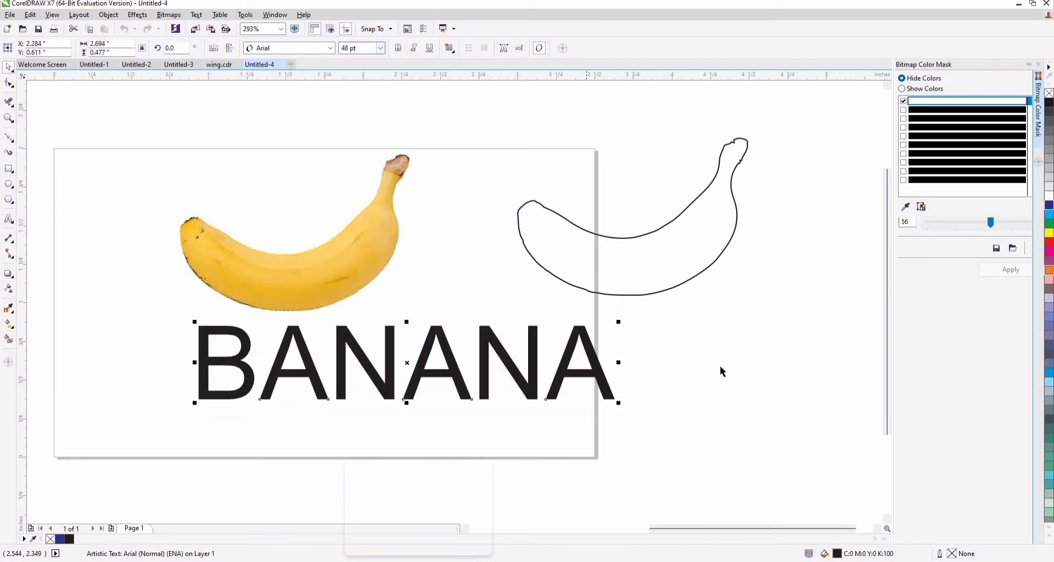
{"action": "left_click", "coordinate": [703, 375]}
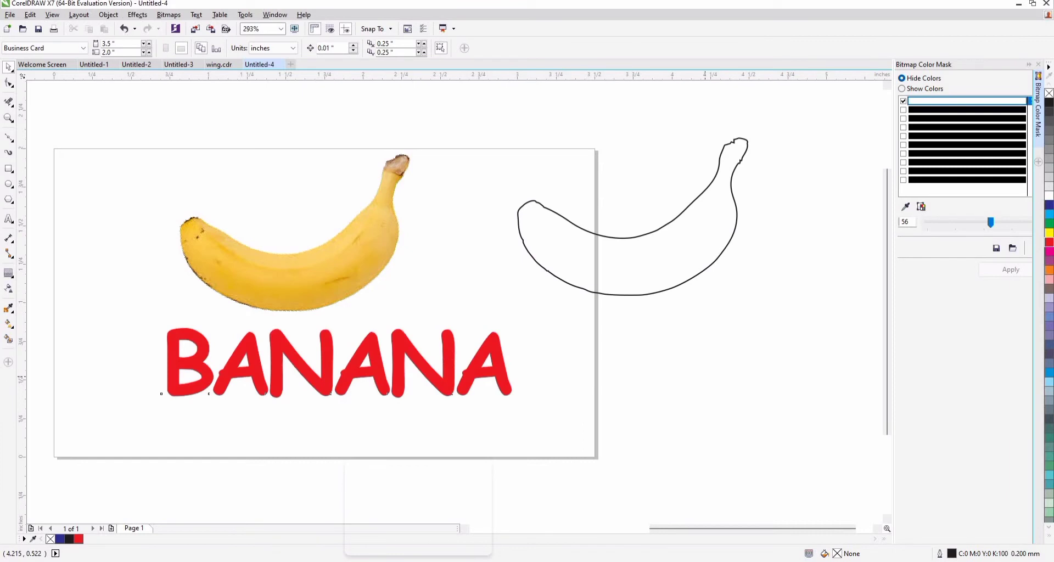
Draw a line across the outline's stem neck from edge to edge, convert it to a curve and bend it into an upward arc.
{"action": "left_click", "coordinate": [9, 139]}
{"action": "left_click", "coordinate": [714, 180]}
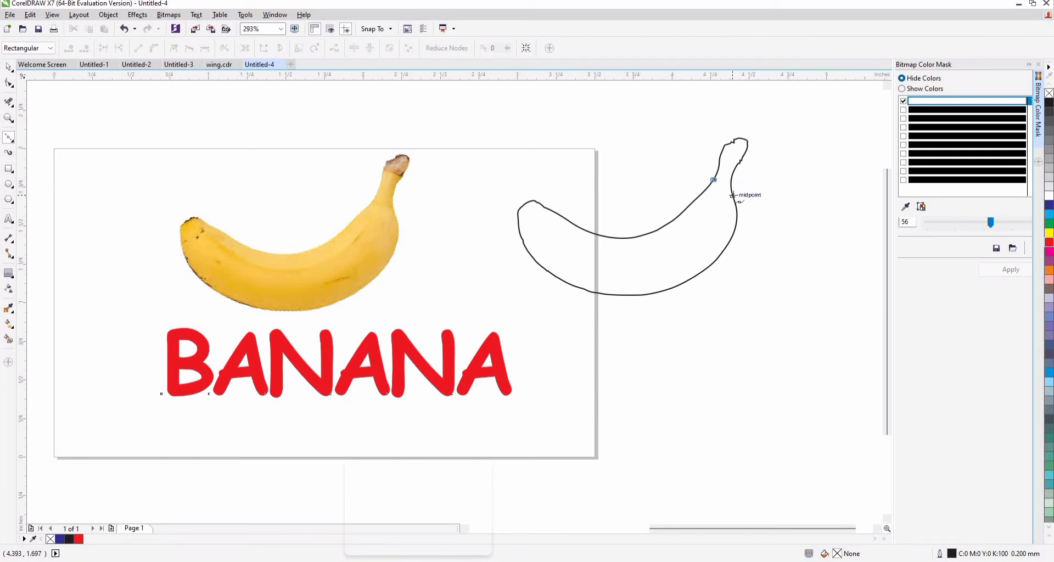
{"action": "left_click", "coordinate": [733, 195]}
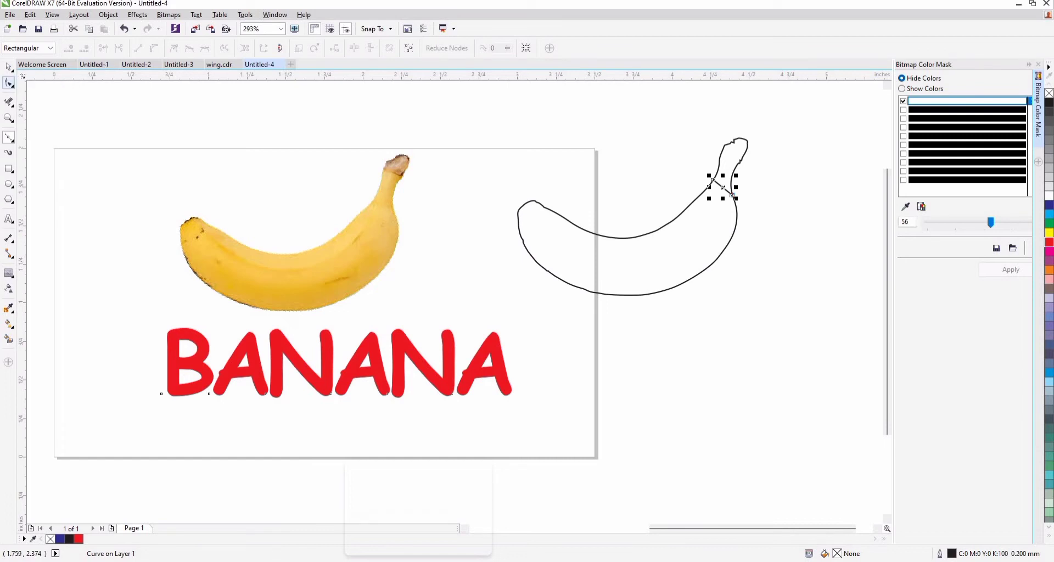
{"action": "left_click", "coordinate": [724, 192]}
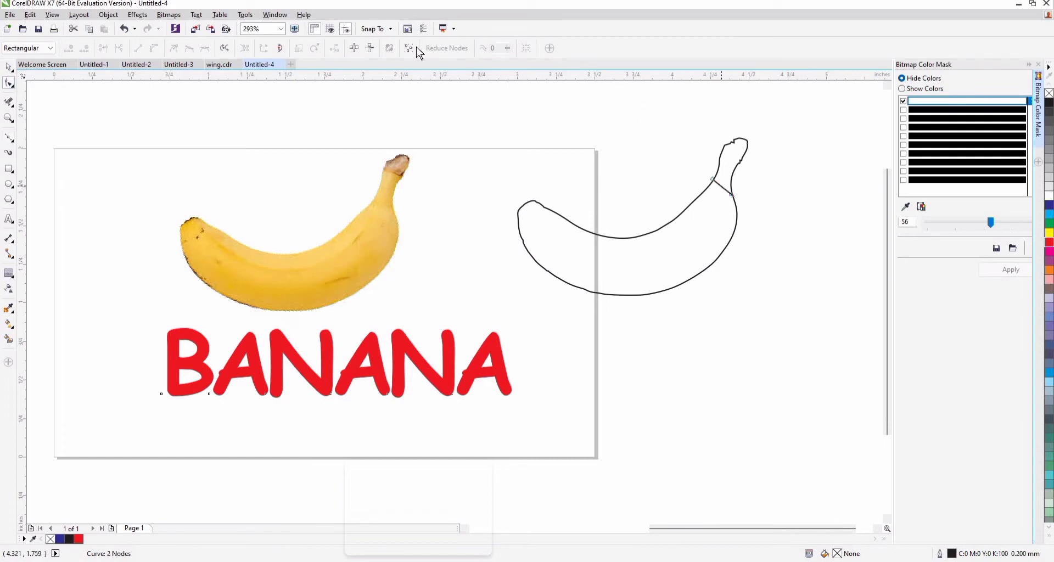
{"action": "left_click", "coordinate": [154, 48]}
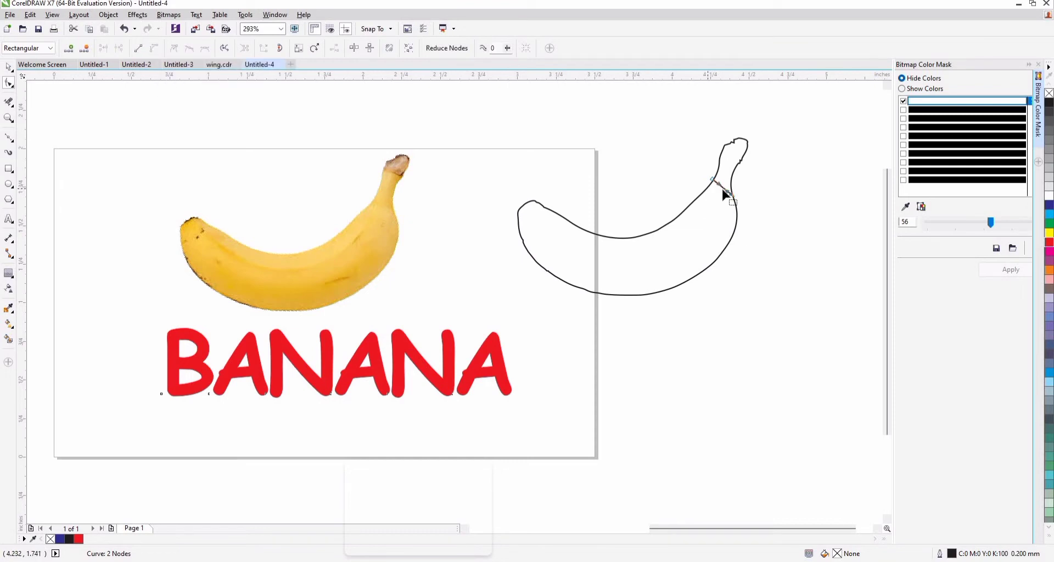
{"action": "left_click_drag", "start_coordinate": [724, 189], "coordinate": [728, 188]}
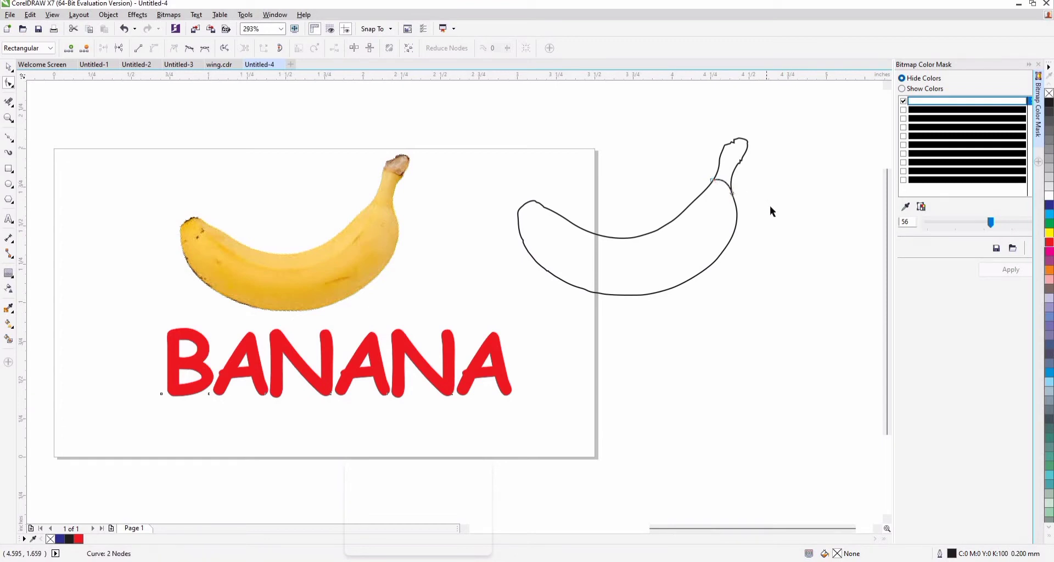
{"action": "key", "text": "space"}
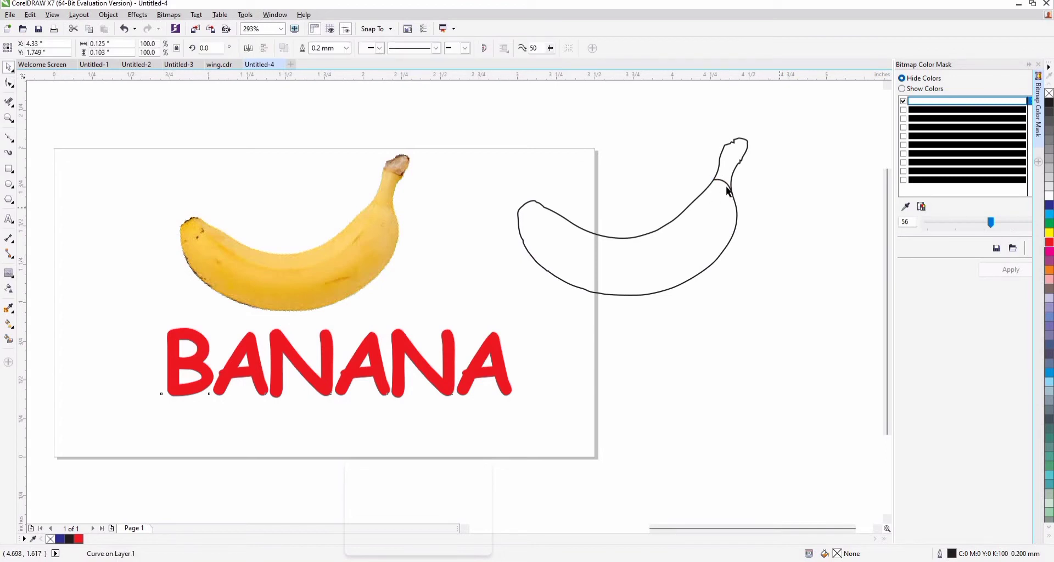
{"action": "key", "text": "Escape"}
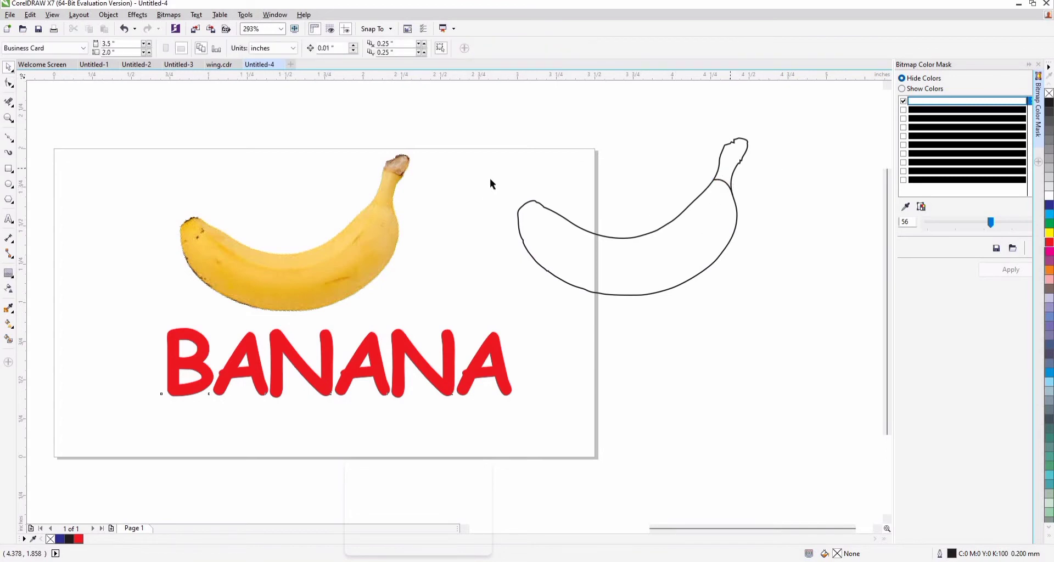
Try to split the banana outline along the edge-to-edge arc with Back minus front.
{"action": "left_click", "coordinate": [719, 193]}
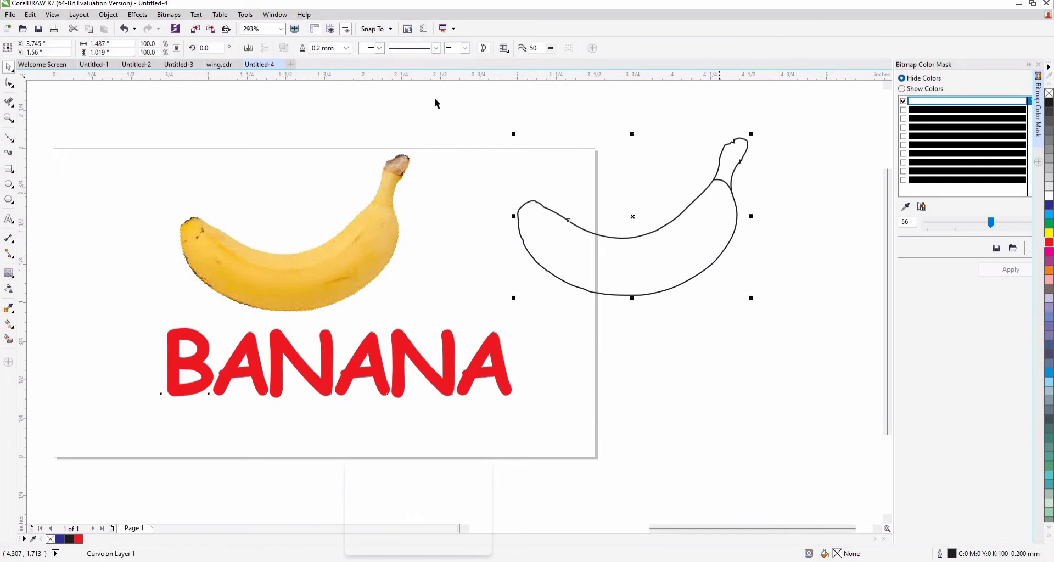
{"action": "left_click_drag", "start_coordinate": [807, 345], "coordinate": [469, 108]}
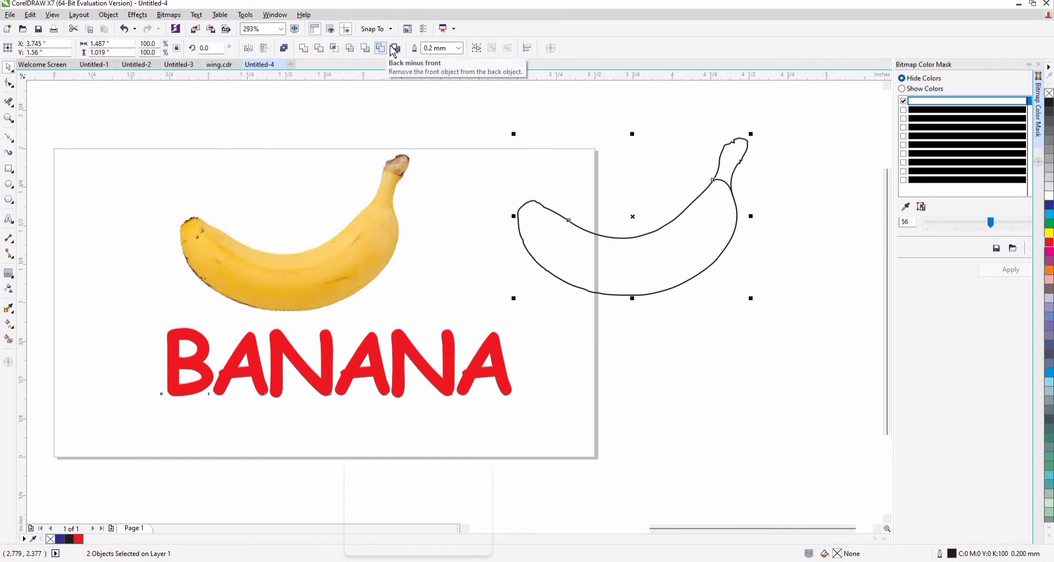
{"action": "left_click", "coordinate": [381, 49]}
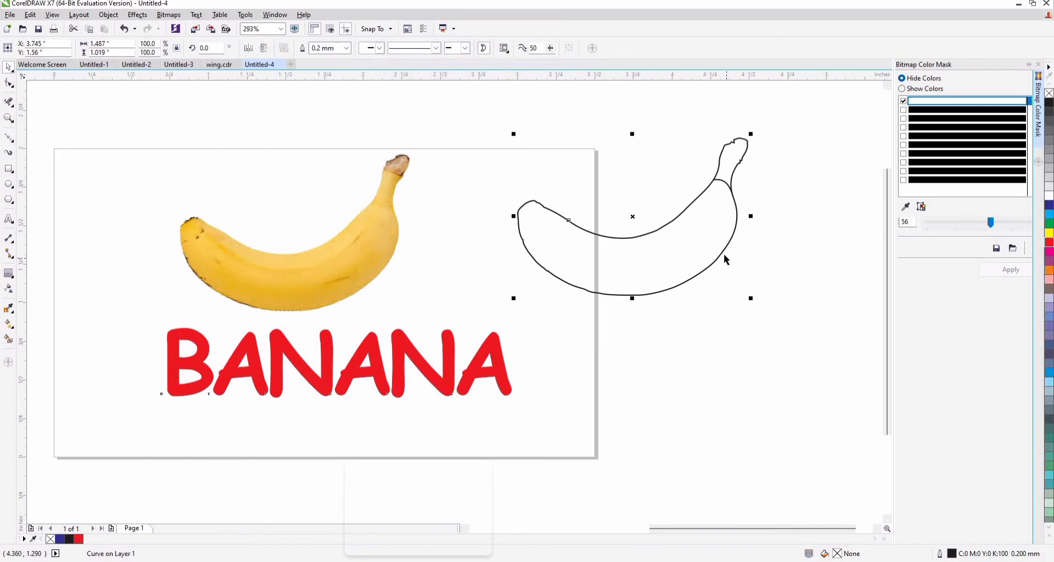
{"action": "key", "text": "Escape"}
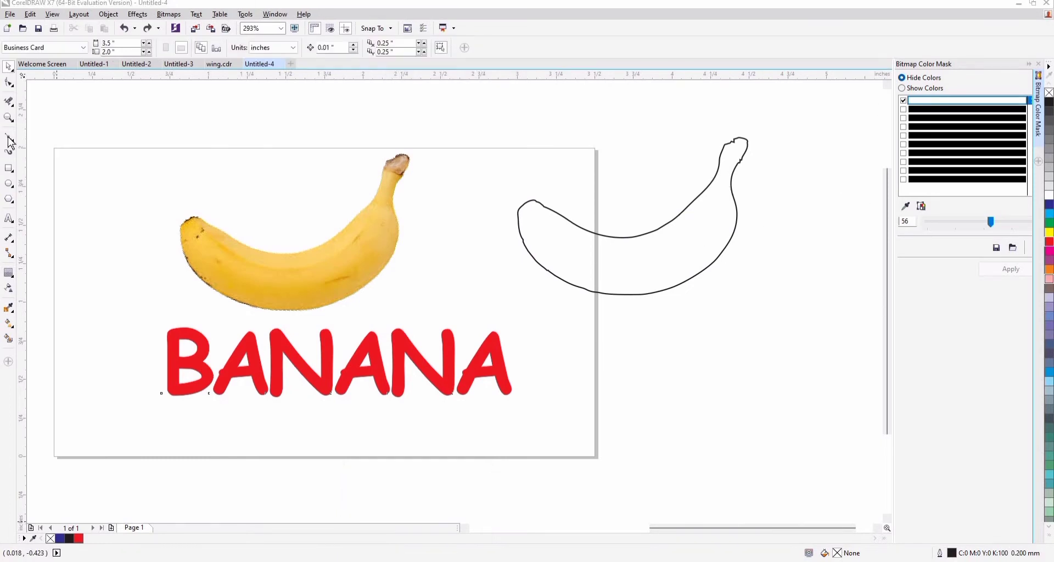
Draw a line across the stem neck extending past both edges of the outline, convert it to a curve and bend it slightly upward.
{"action": "left_click", "coordinate": [9, 138]}
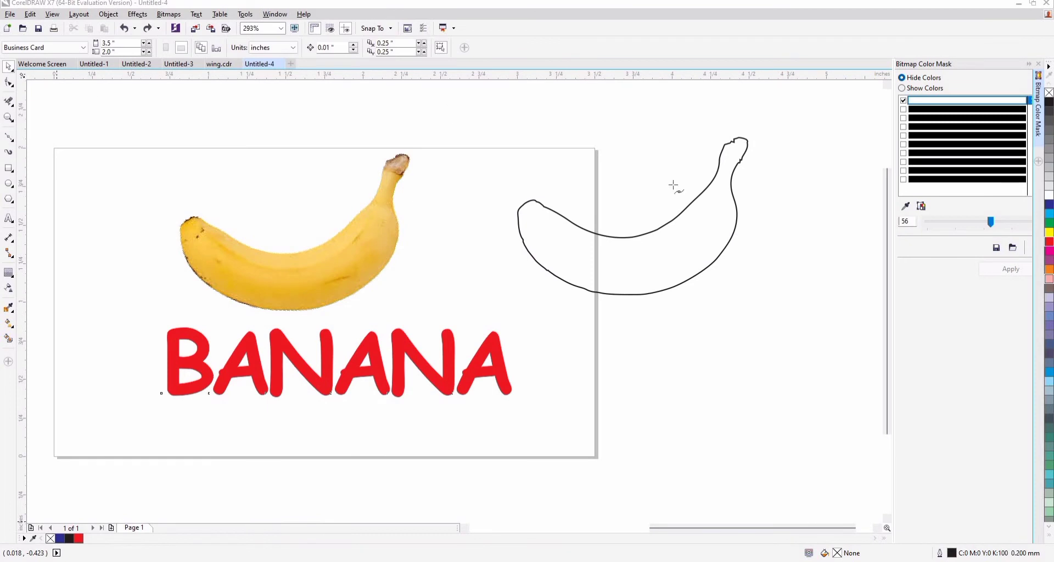
{"action": "left_click", "coordinate": [706, 168]}
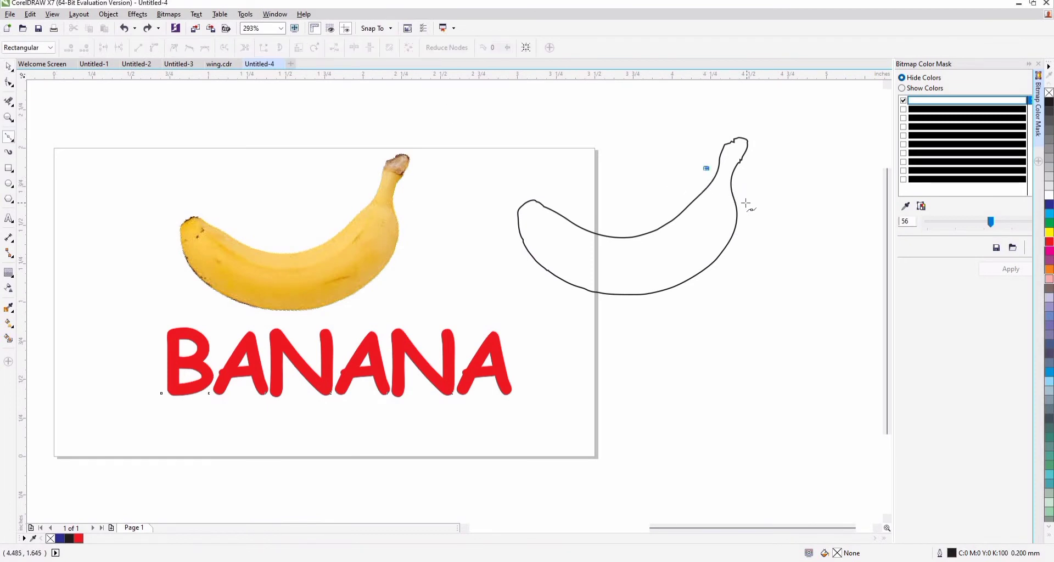
{"action": "left_click", "coordinate": [747, 204]}
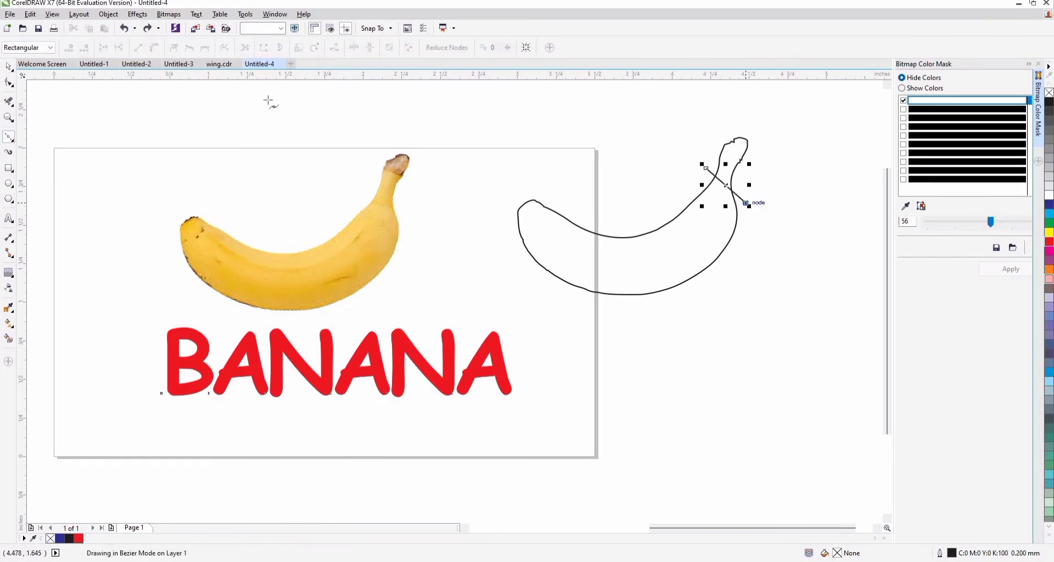
{"action": "left_click", "coordinate": [11, 84]}
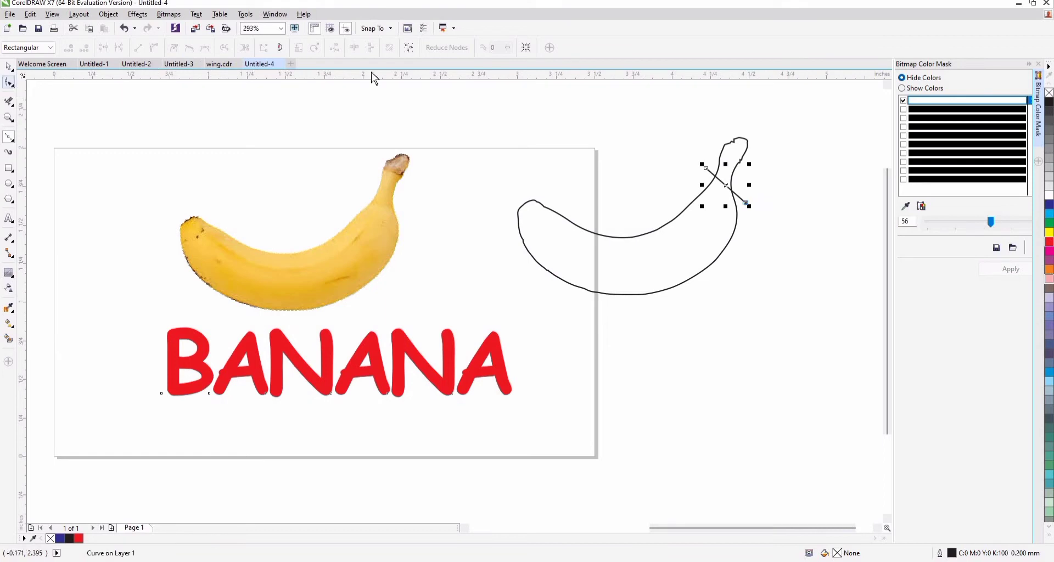
{"action": "left_click", "coordinate": [722, 183]}
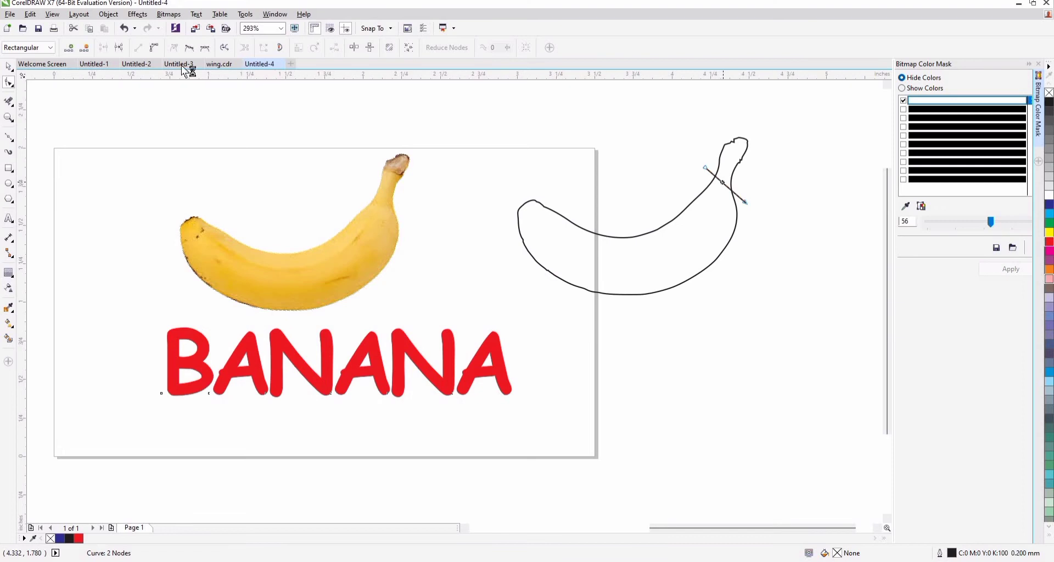
{"action": "left_click", "coordinate": [155, 47]}
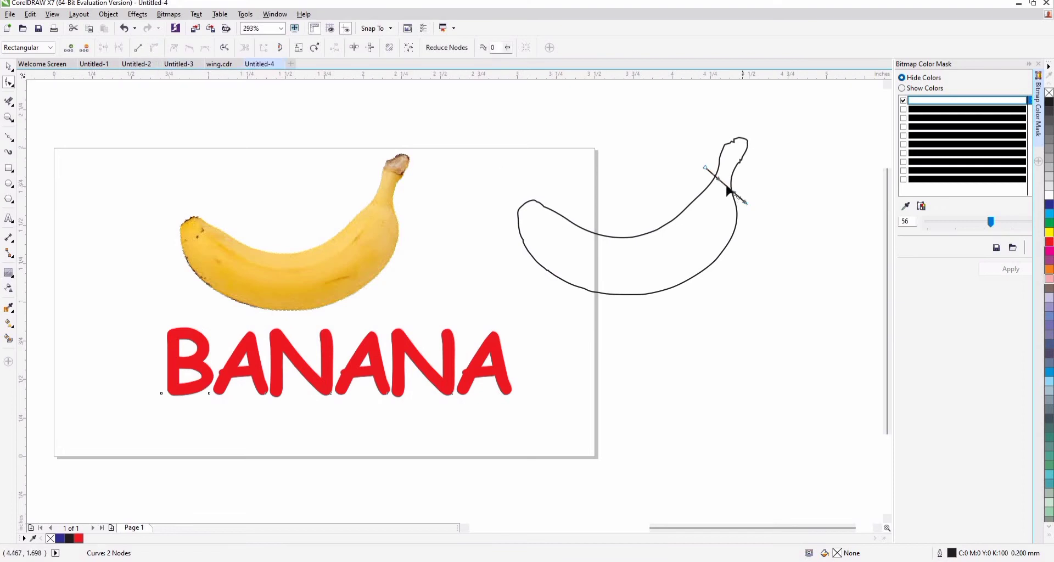
{"action": "left_click_drag", "start_coordinate": [728, 187], "coordinate": [727, 181]}
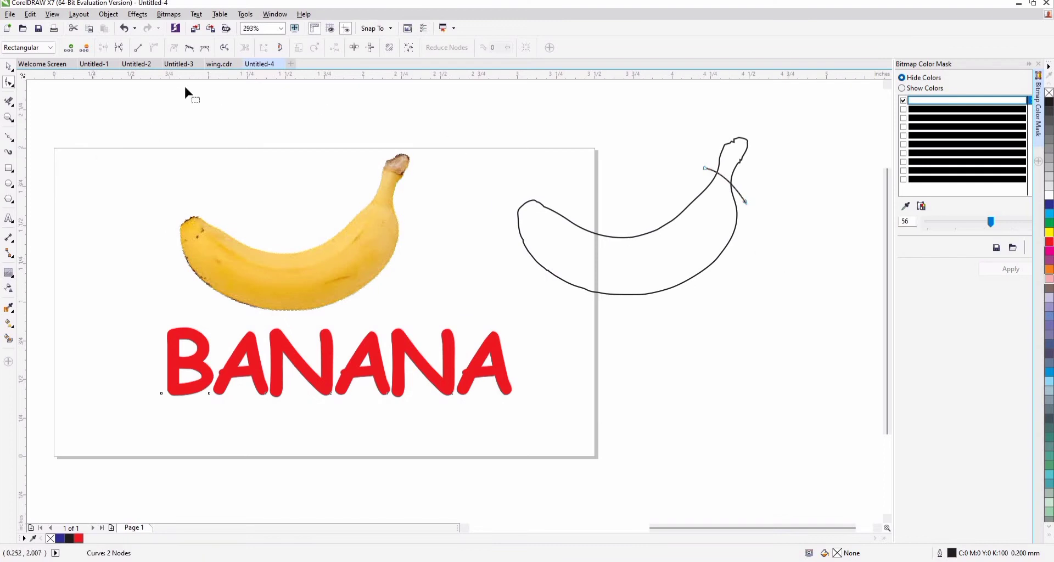
{"action": "key", "text": "space"}
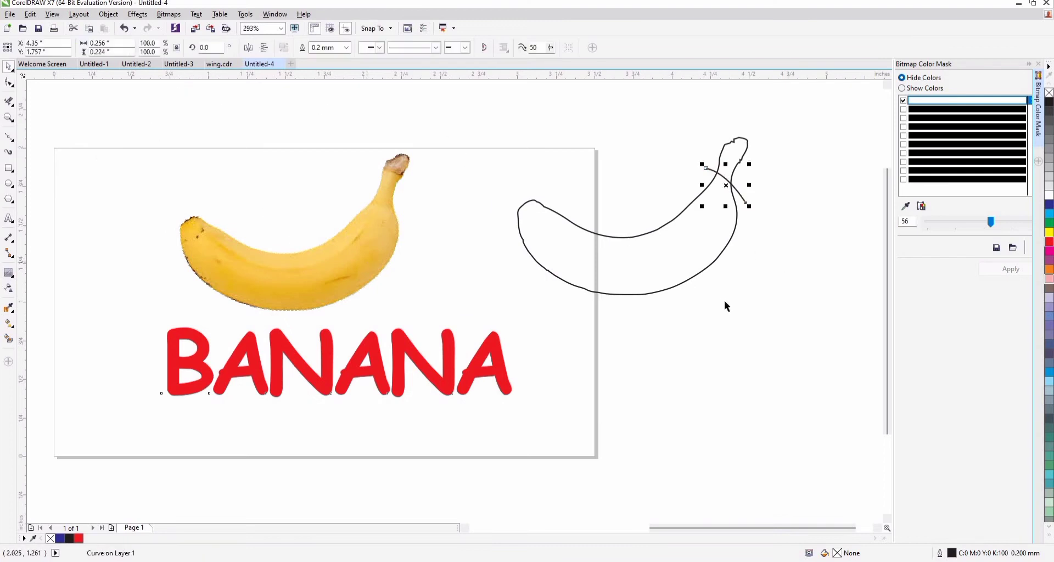
Nudge the arc that crosses the stem neck slightly downward.
{"action": "left_click", "coordinate": [723, 197]}
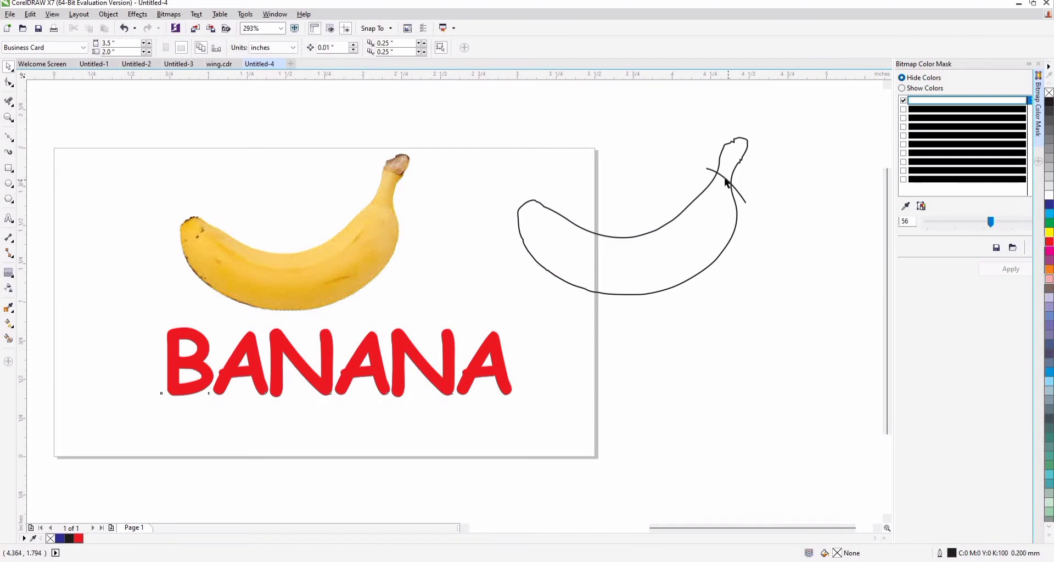
{"action": "left_click", "coordinate": [726, 179]}
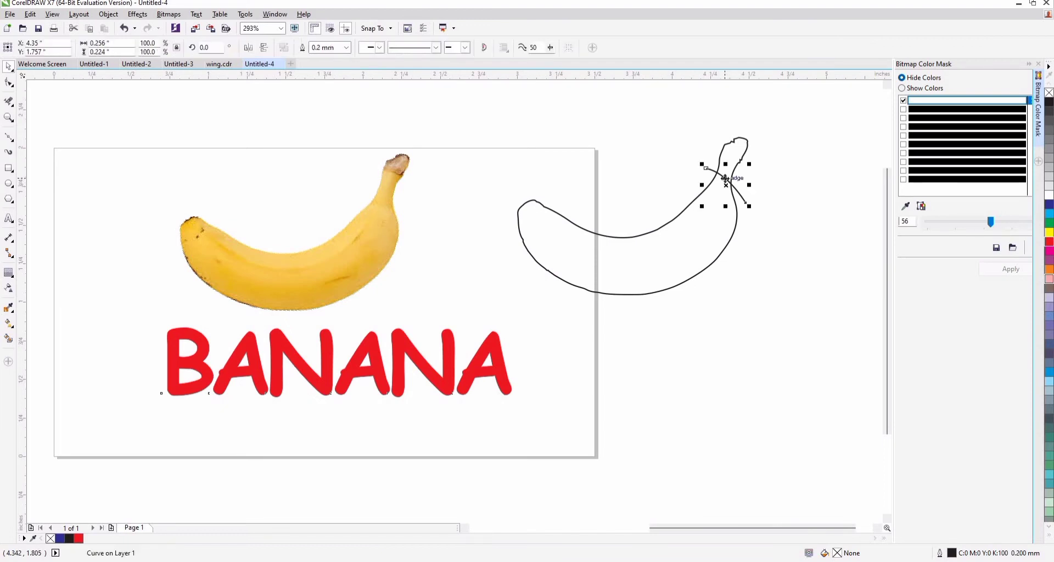
{"action": "key", "text": "Down"}
{"action": "key", "text": "Down"}
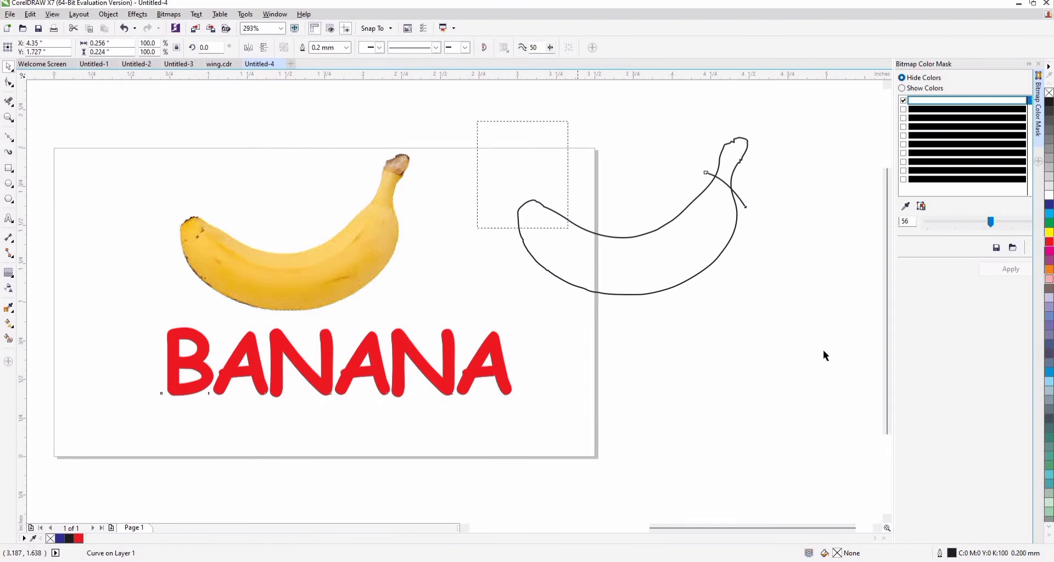
Split the banana outline along the arc with Back minus front, and break the result apart into separate stem and body curves.
{"action": "left_click_drag", "start_coordinate": [823, 350], "coordinate": [473, 123]}
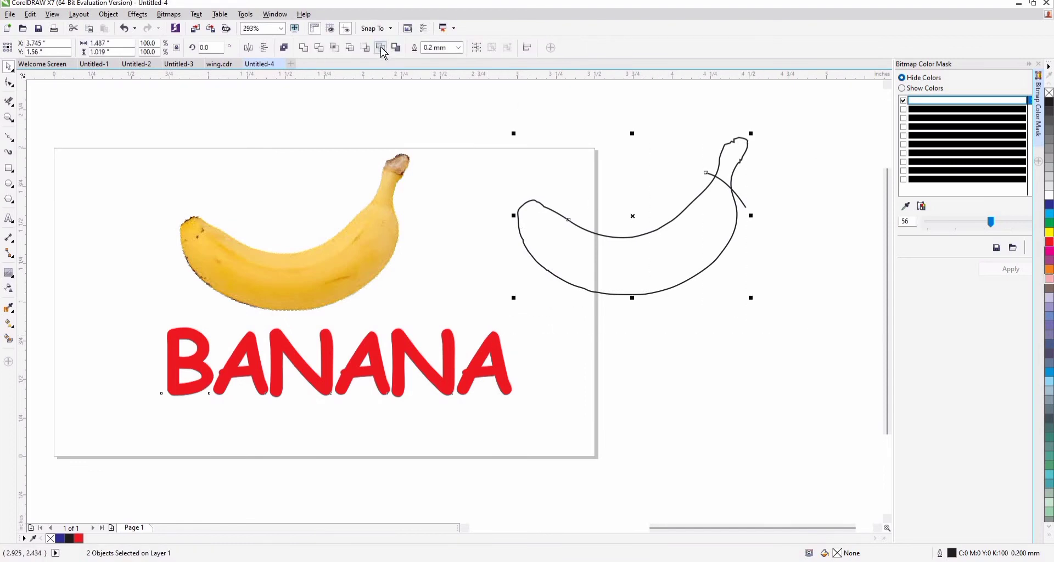
{"action": "left_click", "coordinate": [382, 48]}
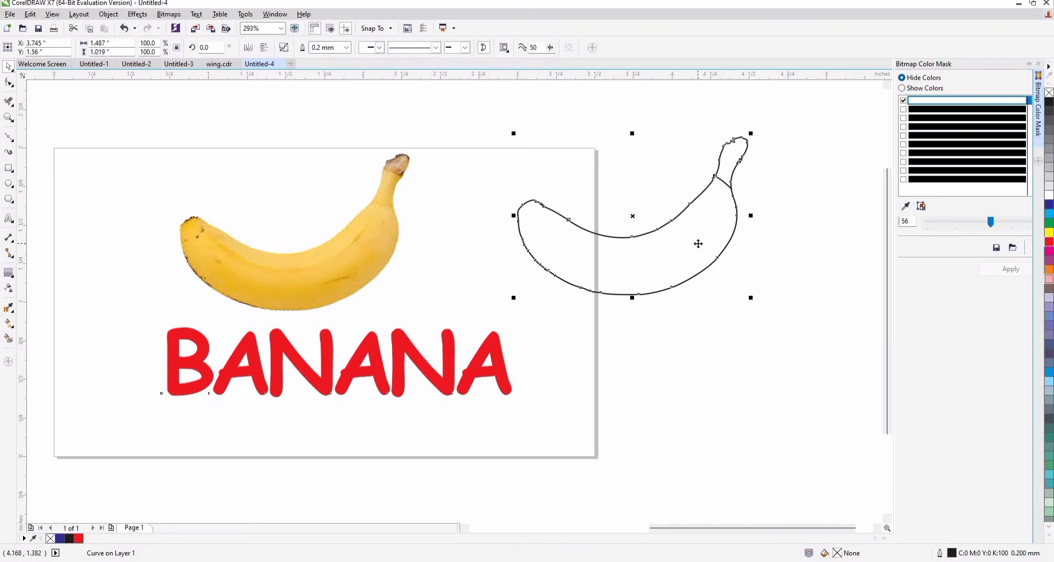
{"action": "key", "text": "ctrl+z"}
{"action": "left_click", "coordinate": [710, 363]}
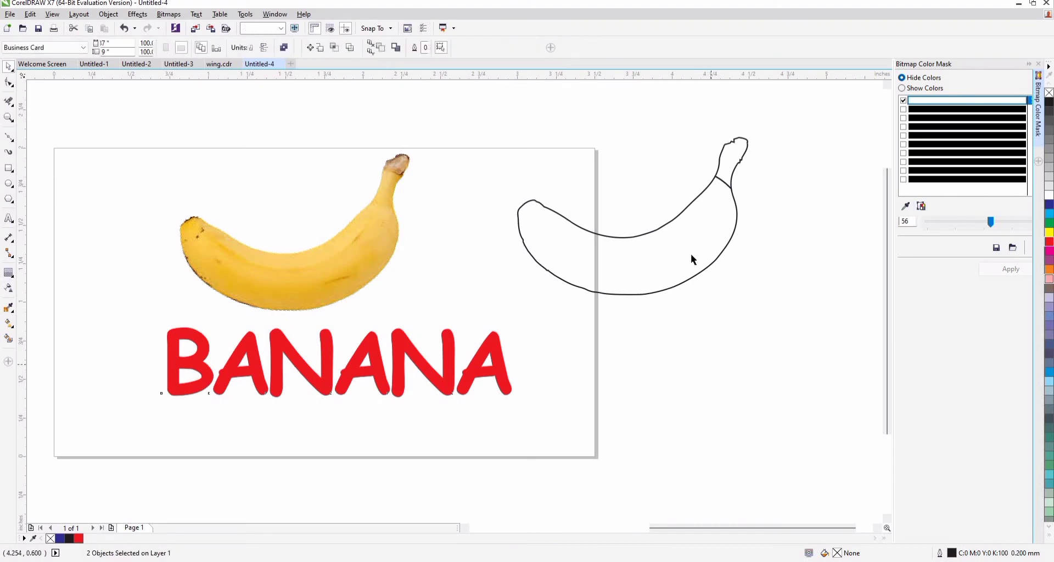
Move the body curve away from the stem to check that they are separate, and undo the move.
{"action": "left_click_drag", "start_coordinate": [691, 254], "coordinate": [669, 347]}
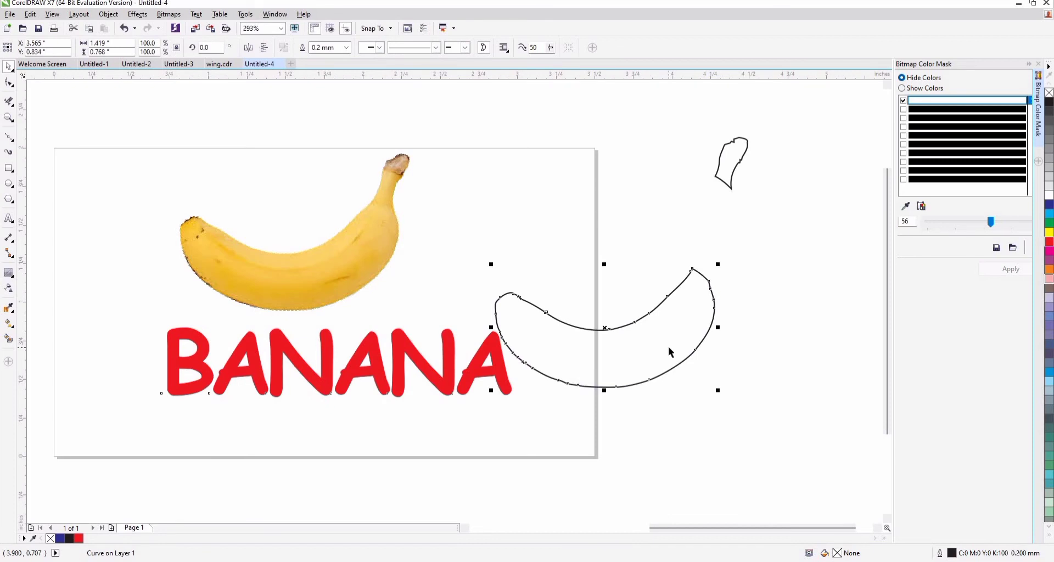
{"action": "key", "text": "ctrl+z"}
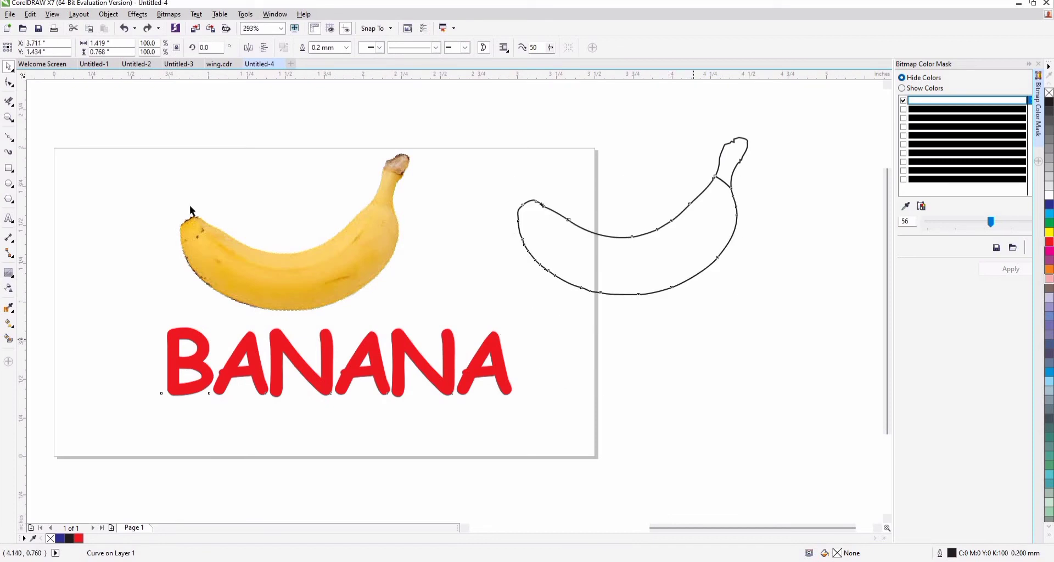
{"action": "left_click", "coordinate": [189, 206]}
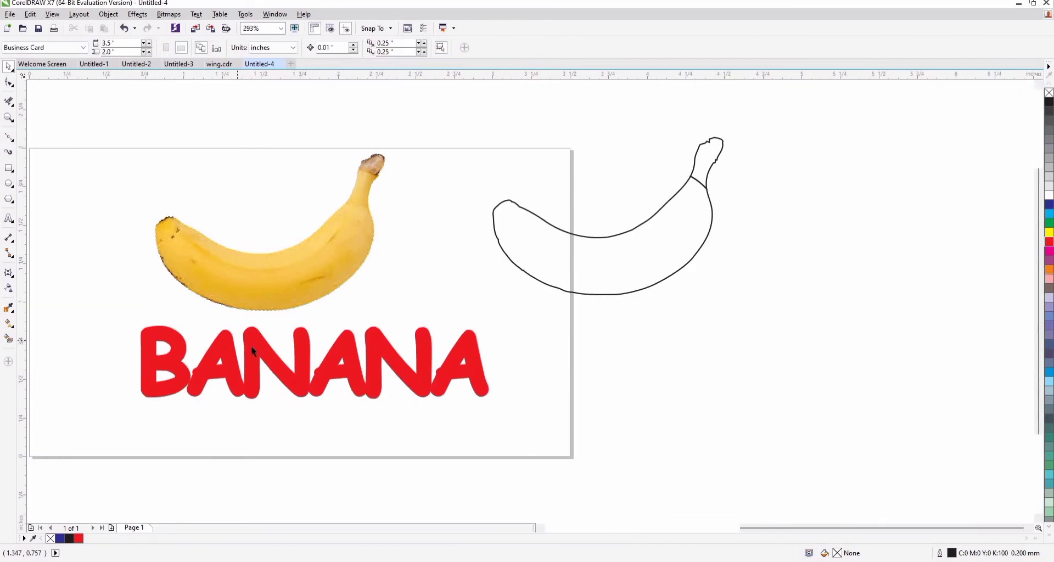
Apply an envelope to the BANANA text group in Putty mode, taking the banana body outline as the envelope shape.
{"action": "left_click_drag", "start_coordinate": [576, 321], "coordinate": [309, 232]}
{"action": "key", "text": "Escape"}
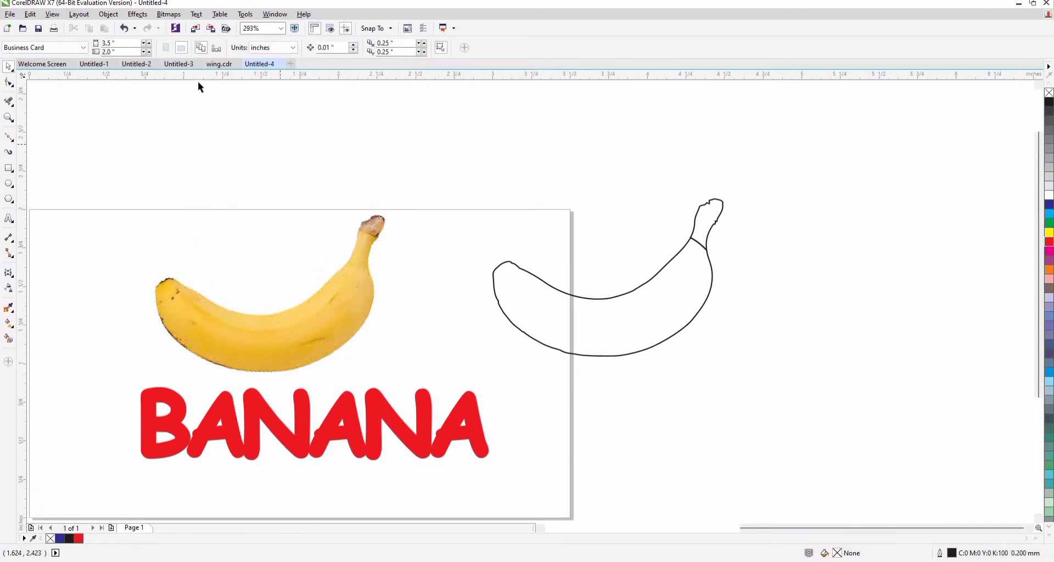
{"action": "left_click", "coordinate": [138, 14]}
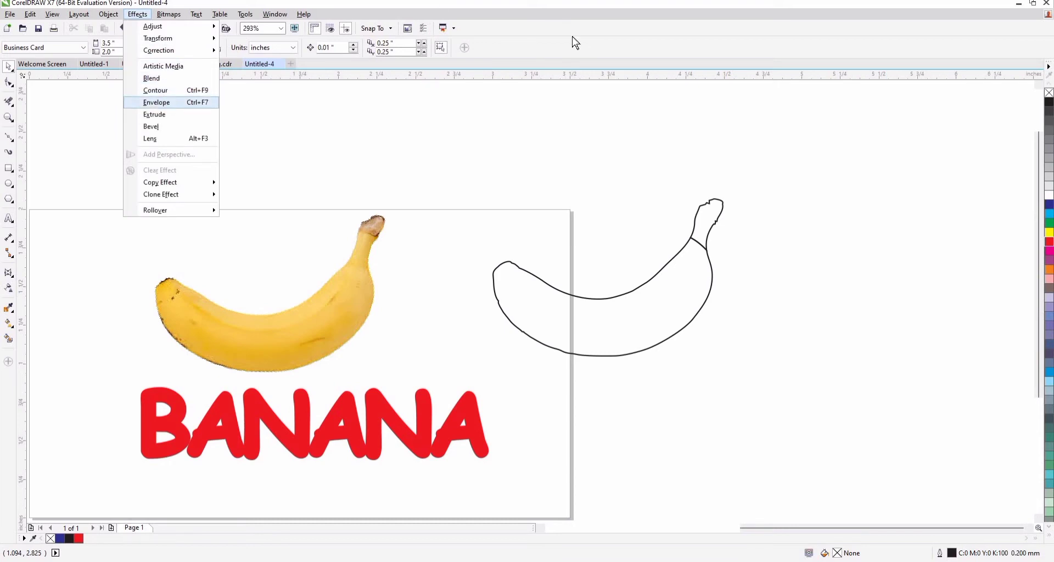
{"action": "left_click", "coordinate": [165, 104]}
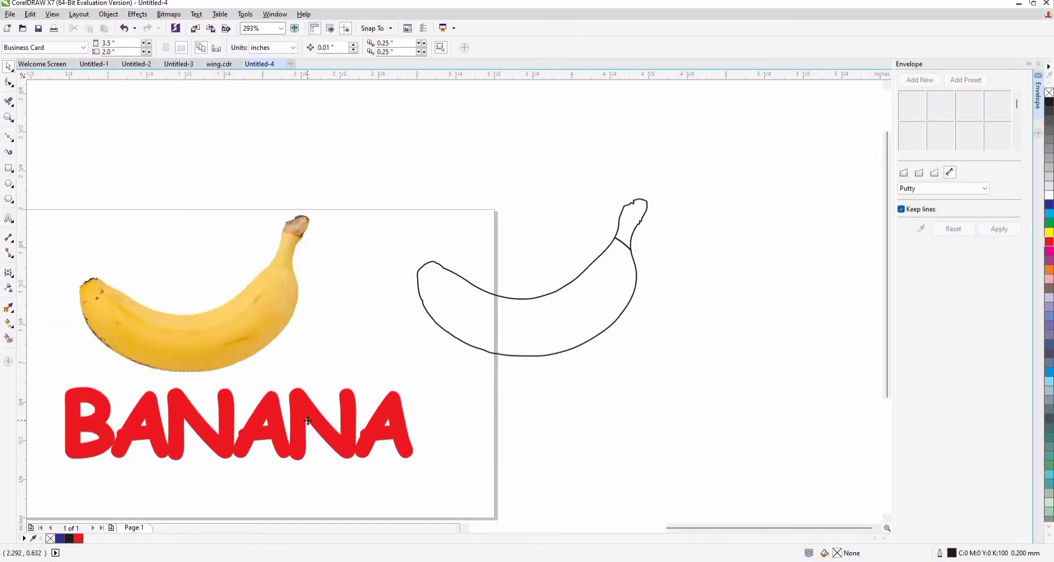
{"action": "left_click", "coordinate": [309, 425]}
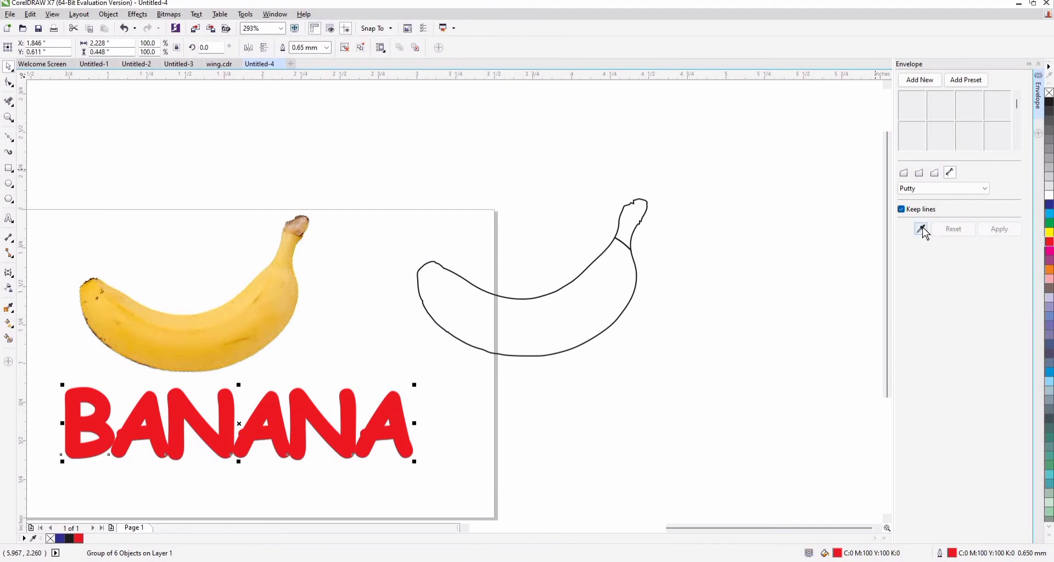
{"action": "left_click", "coordinate": [923, 229]}
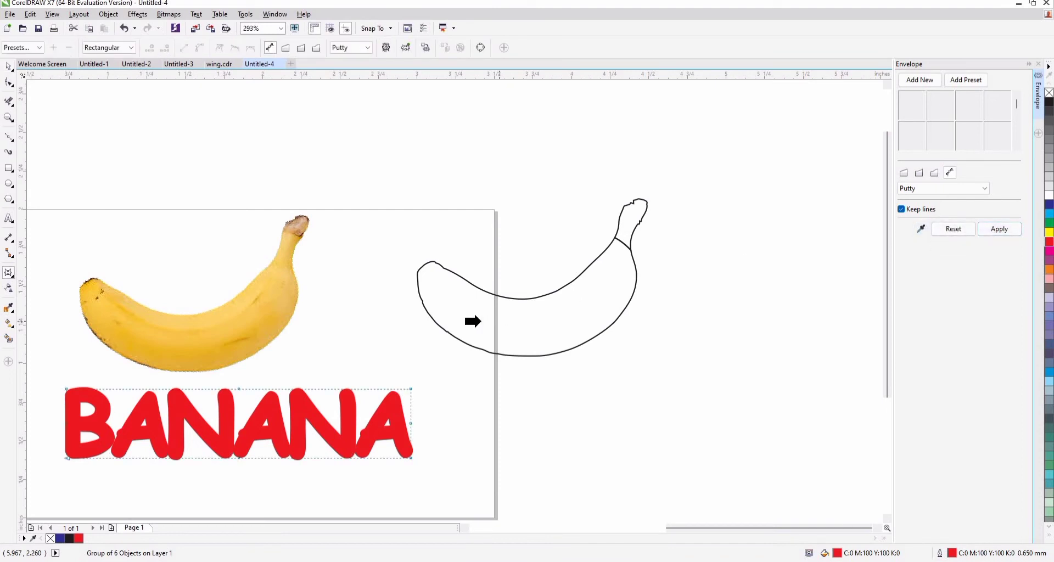
{"action": "left_click", "coordinate": [1012, 233]}
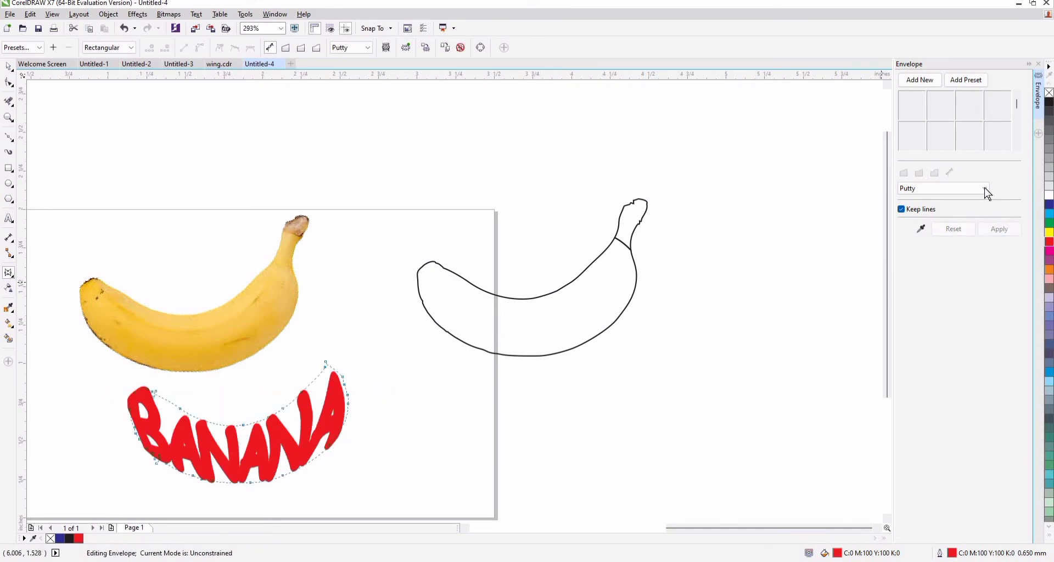
Try the Horizontal and Original mapping modes on the BANANA text's envelope.
{"action": "left_click", "coordinate": [949, 191]}
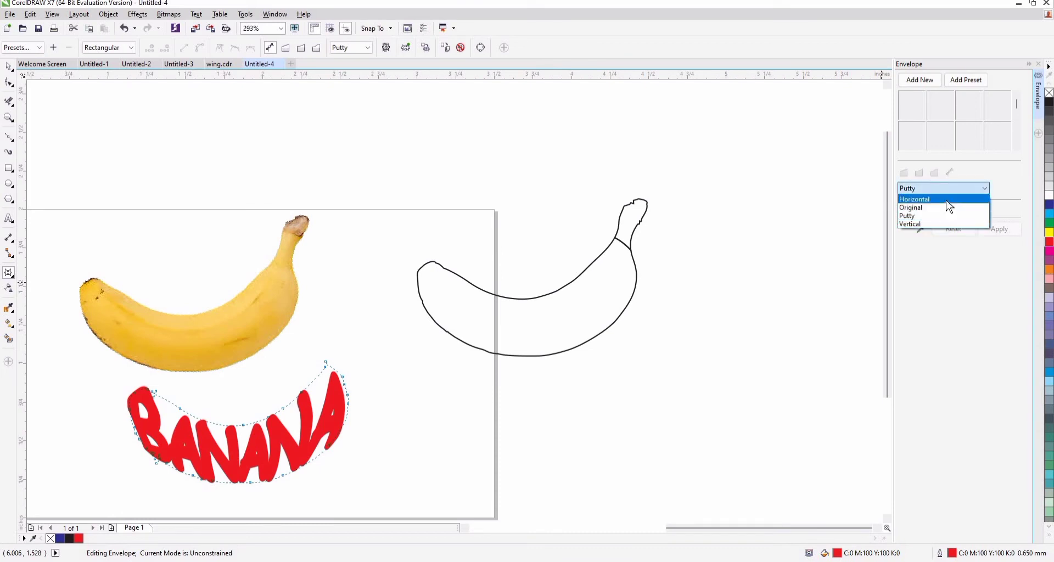
{"action": "left_click", "coordinate": [947, 201]}
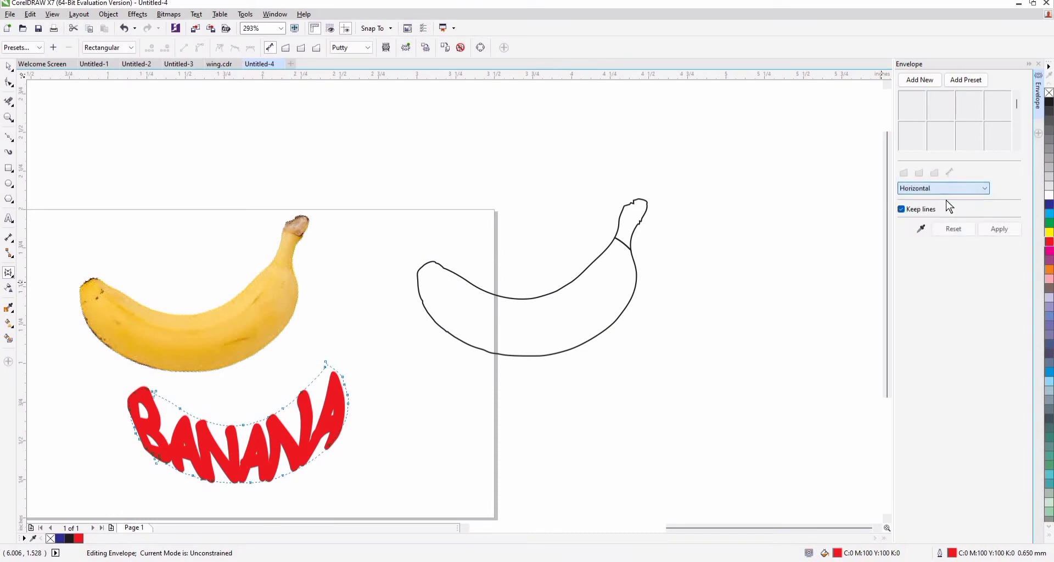
{"action": "left_click", "coordinate": [999, 229]}
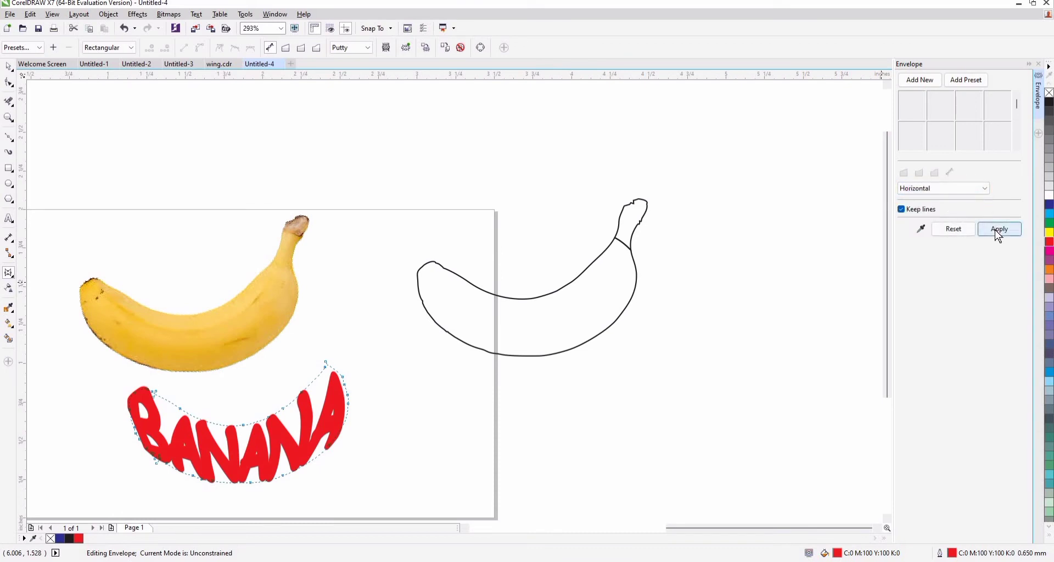
{"action": "left_click", "coordinate": [987, 189]}
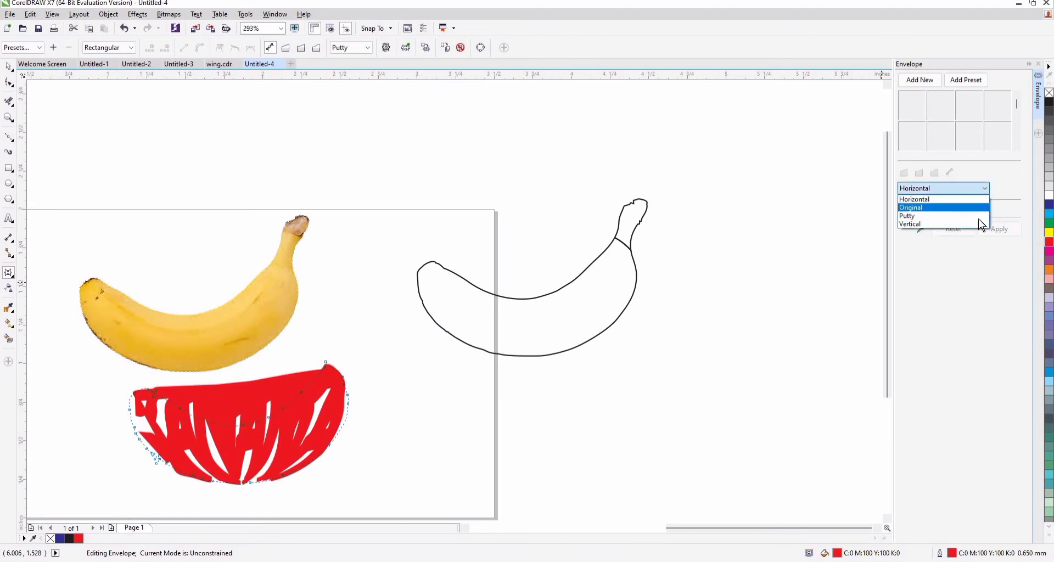
{"action": "left_click", "coordinate": [982, 209]}
{"action": "left_click", "coordinate": [995, 231]}
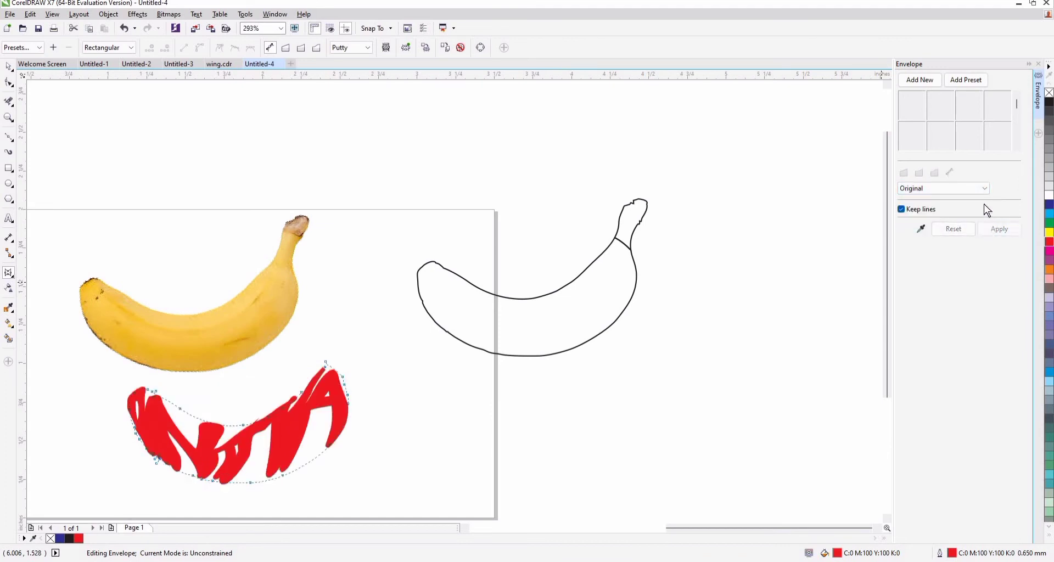
Apply the Vertical mapping mode to the BANANA text's envelope and leave envelope editing.
{"action": "left_click", "coordinate": [987, 189]}
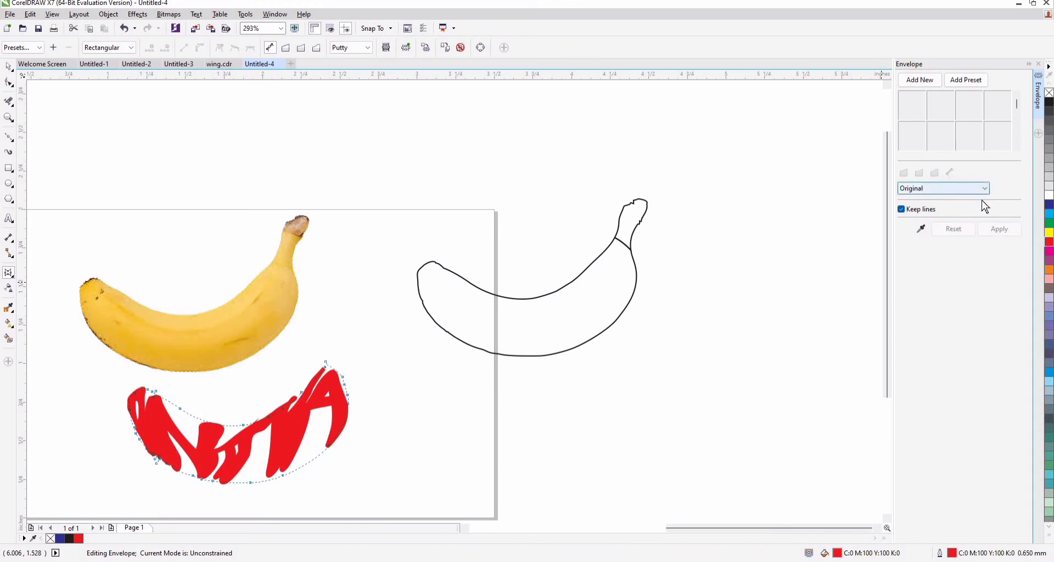
{"action": "left_click", "coordinate": [963, 224]}
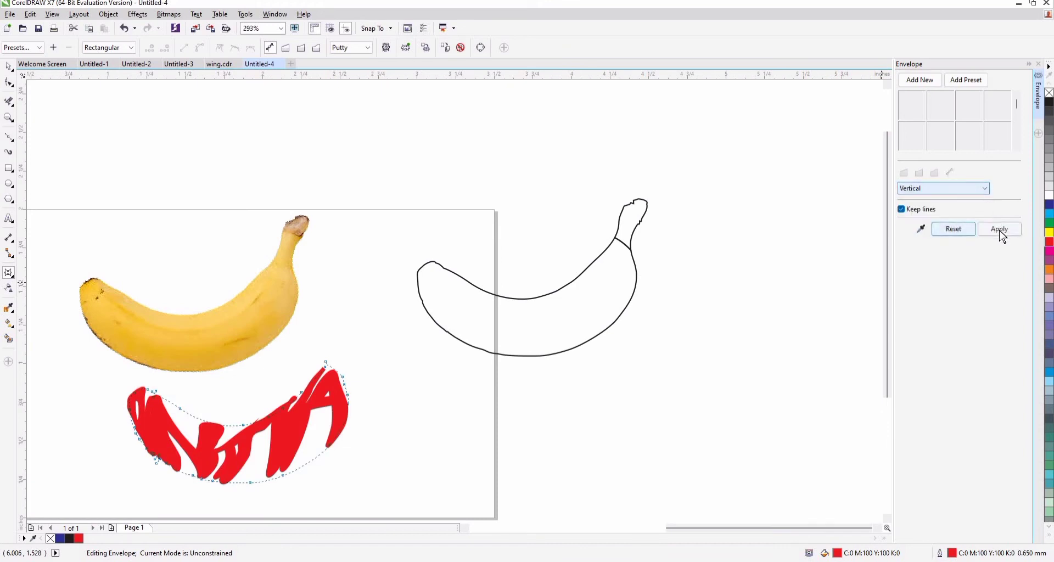
{"action": "left_click", "coordinate": [1001, 230]}
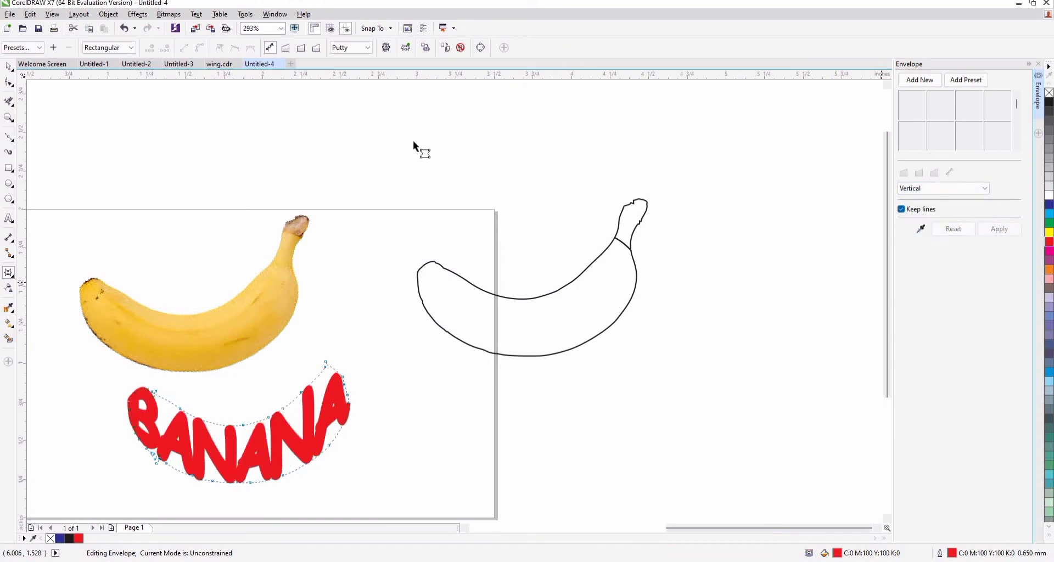
{"action": "left_click", "coordinate": [9, 67]}
Align the enveloped BANANA text with the banana body outline, matching both their horizontal and vertical centers.
{"action": "left_click", "coordinate": [238, 427]}
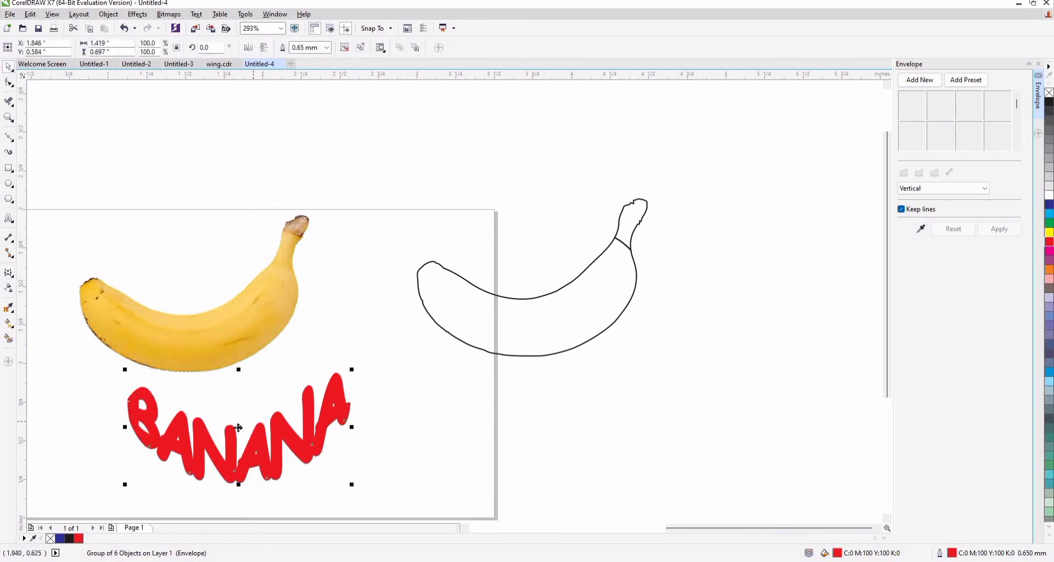
{"action": "left_click_drag", "start_coordinate": [314, 420], "coordinate": [389, 411]}
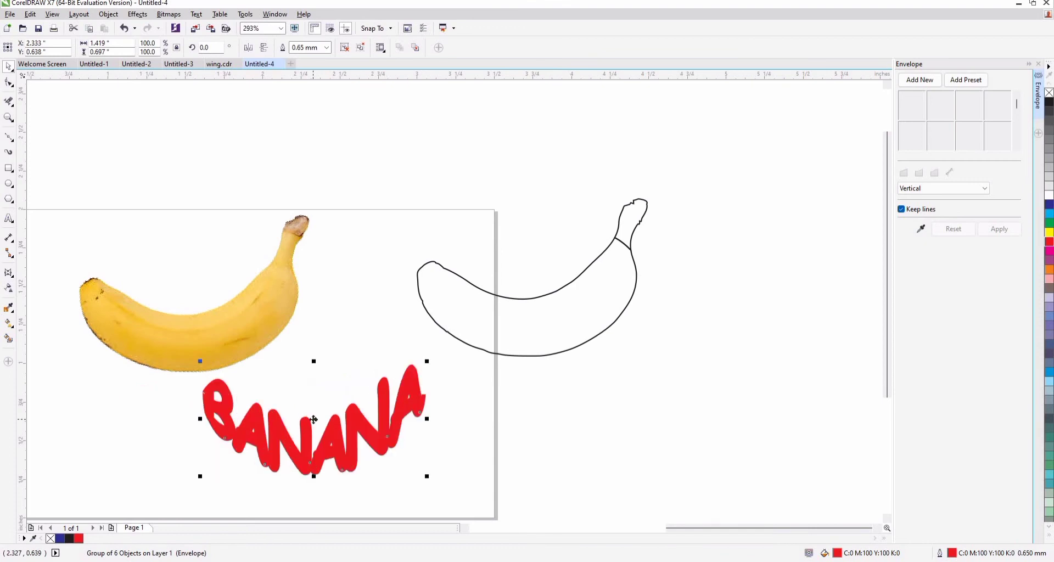
{"action": "left_click", "coordinate": [544, 328], "text": "shift"}
{"action": "key", "text": "e"}
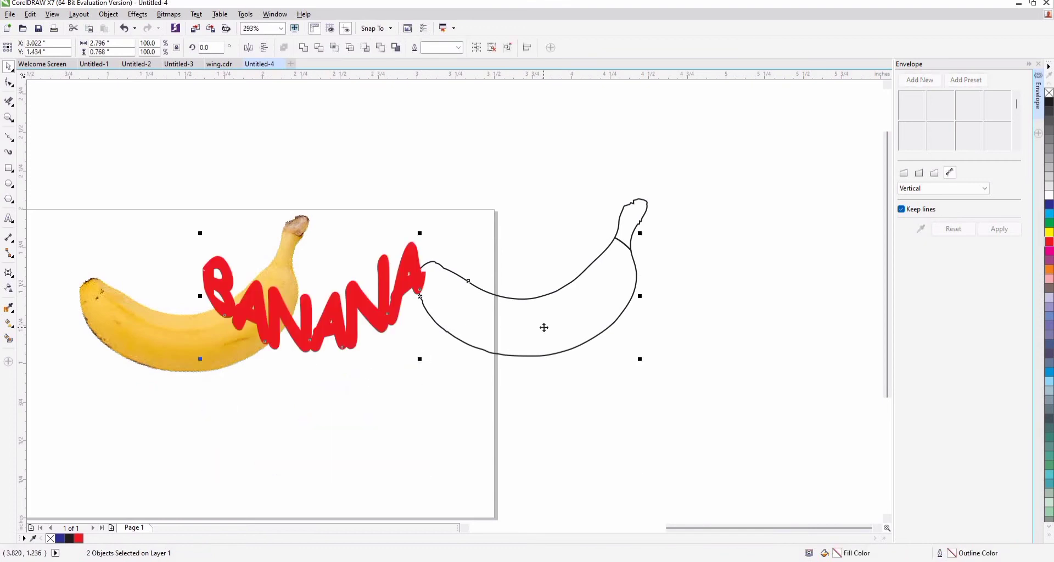
{"action": "key", "text": "c"}
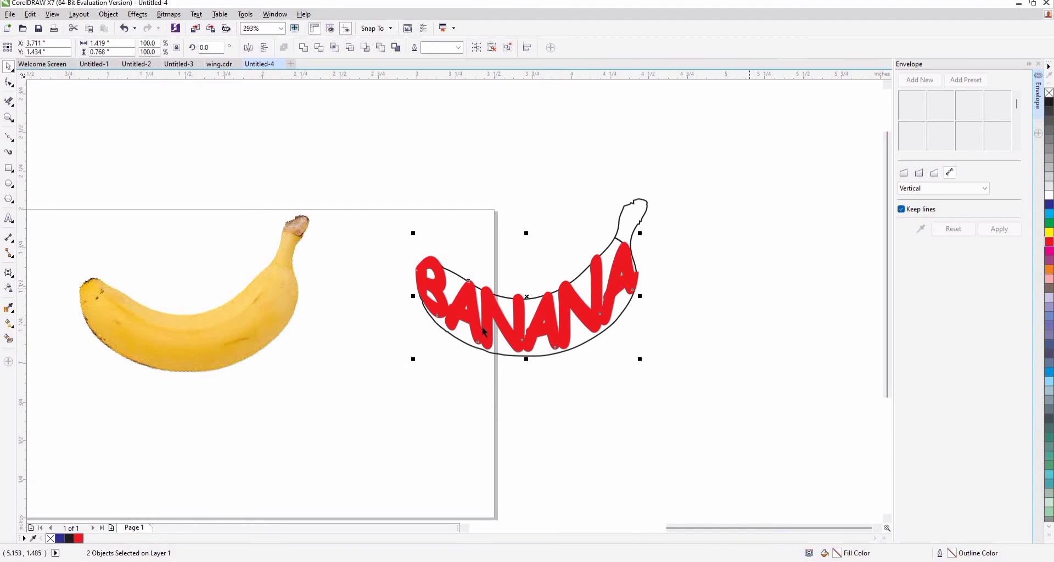
{"action": "key", "text": "Escape"}
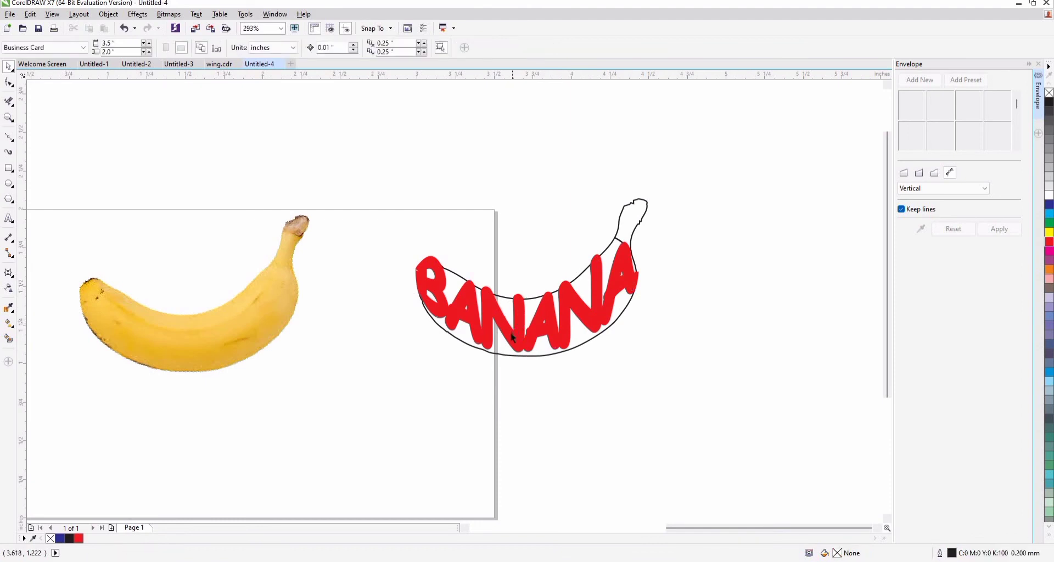
Weld the BANANA text and the stem outline into one shape, and move it off the body outline onto the page.
{"action": "left_click", "coordinate": [512, 333]}
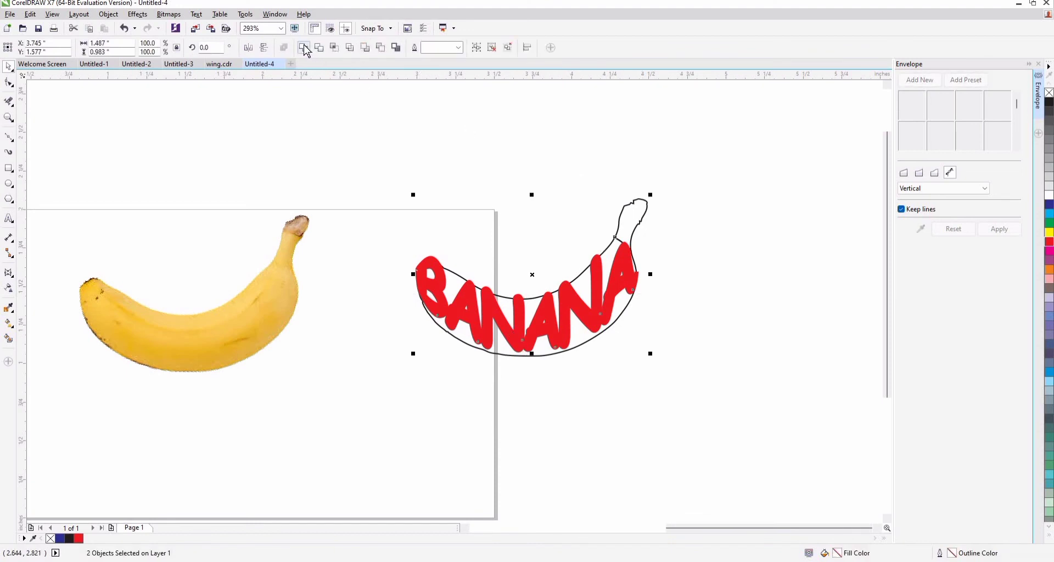
{"action": "left_click", "coordinate": [305, 48]}
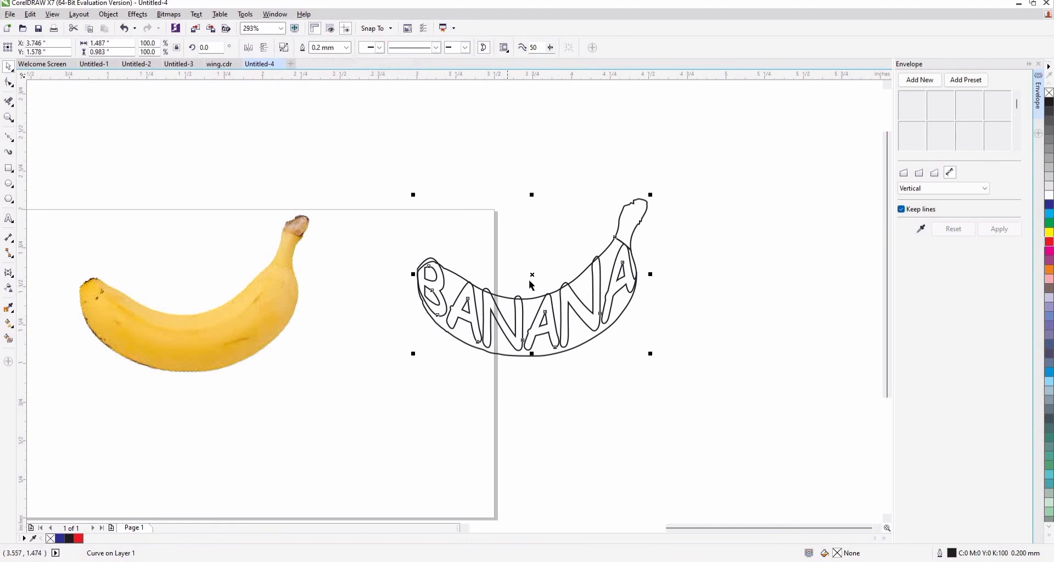
{"action": "left_click_drag", "start_coordinate": [540, 274], "coordinate": [337, 419]}
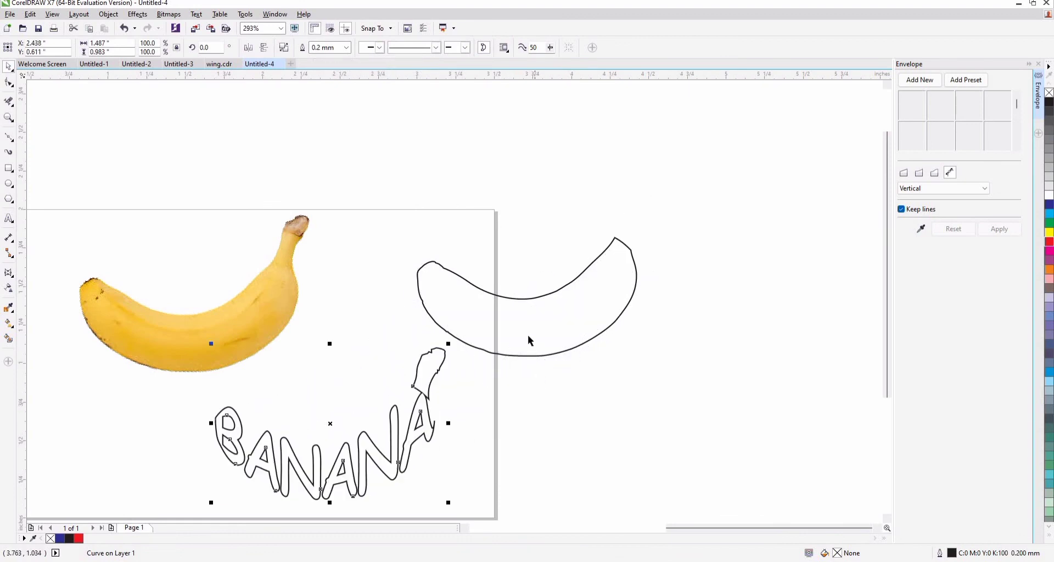
Clear away the leftover banana body outline, and move the welded text-and-stem shape toward the page's right edge.
{"action": "left_click_drag", "start_coordinate": [607, 284], "coordinate": [686, 232]}
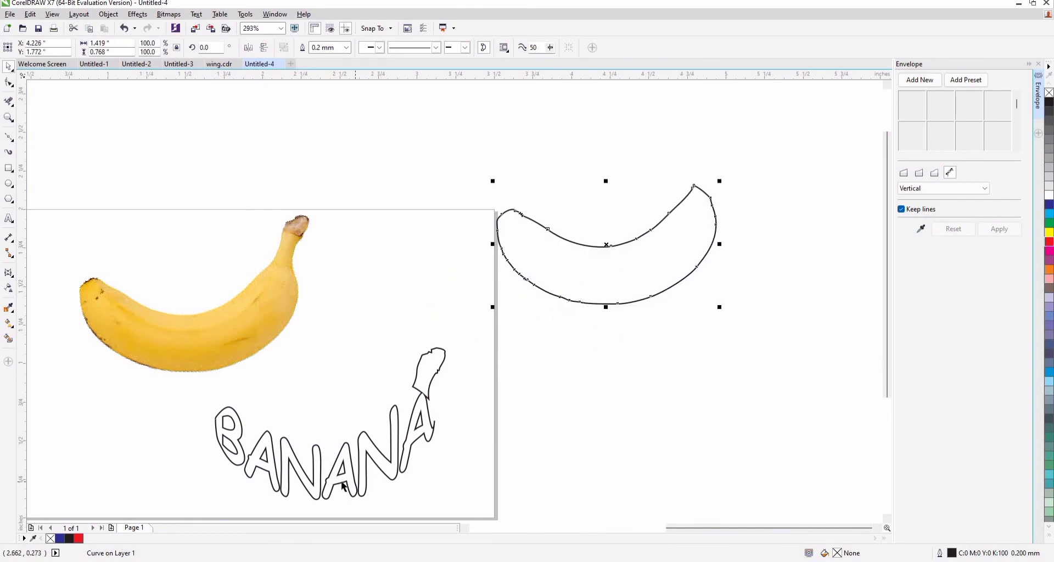
{"action": "left_click_drag", "start_coordinate": [464, 439], "coordinate": [605, 405]}
{"action": "left_click", "coordinate": [669, 432]}
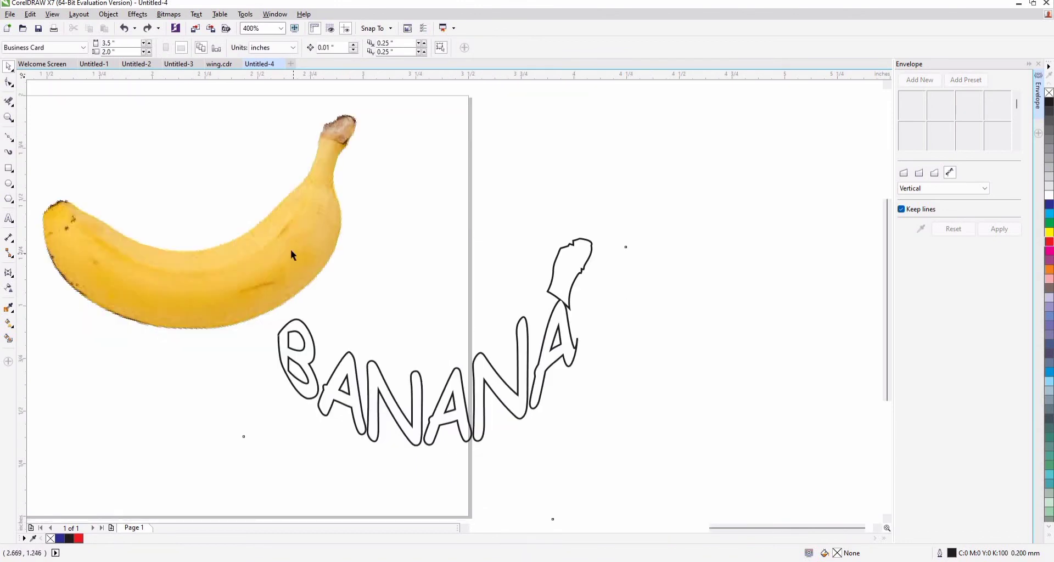
PowerClip the banana photo inside the welded text-and-stem shape.
{"action": "left_click", "coordinate": [291, 251]}
{"action": "right_click", "coordinate": [291, 251]}
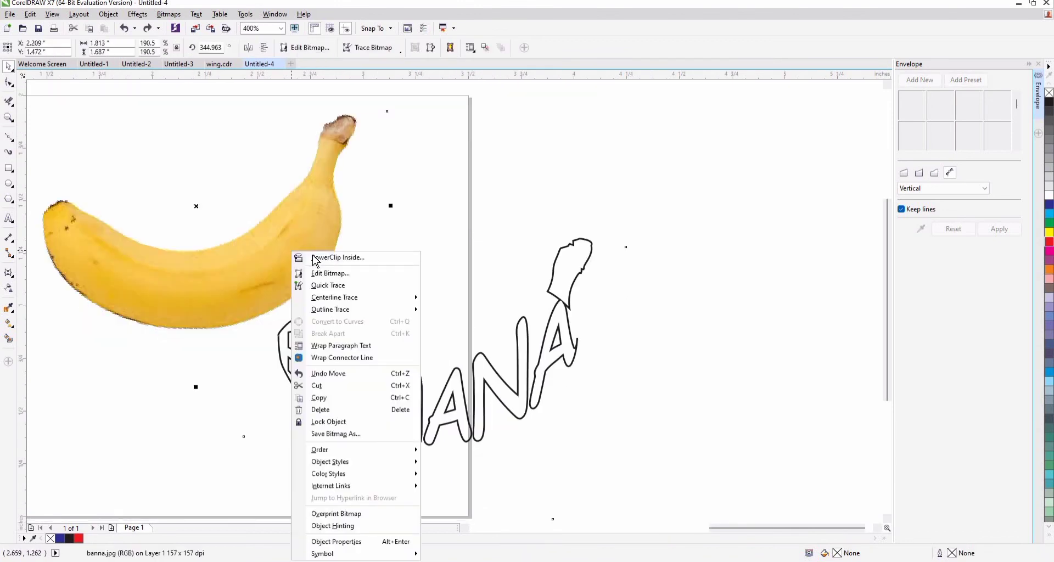
{"action": "left_click", "coordinate": [288, 331]}
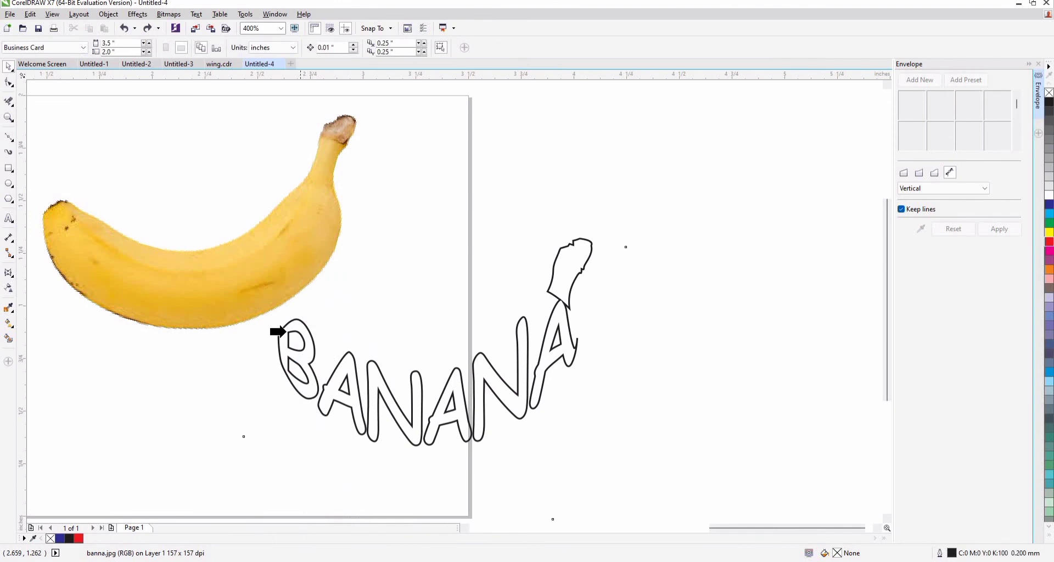
Place the banana photo into the BANANA-and-stem outline and open the PowerClip contents for editing.
{"action": "left_click", "coordinate": [286, 331]}
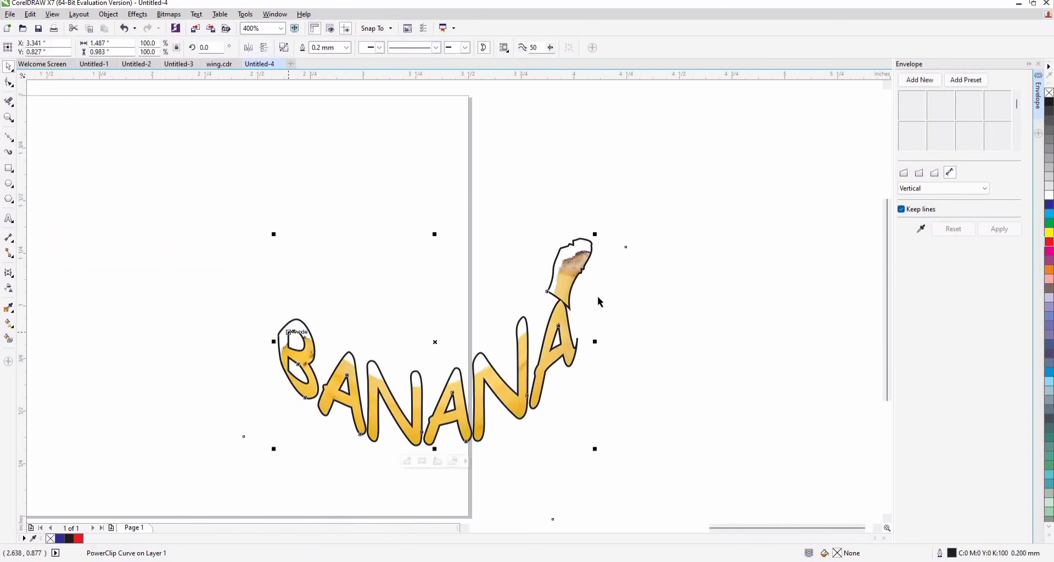
{"action": "left_click", "coordinate": [673, 351]}
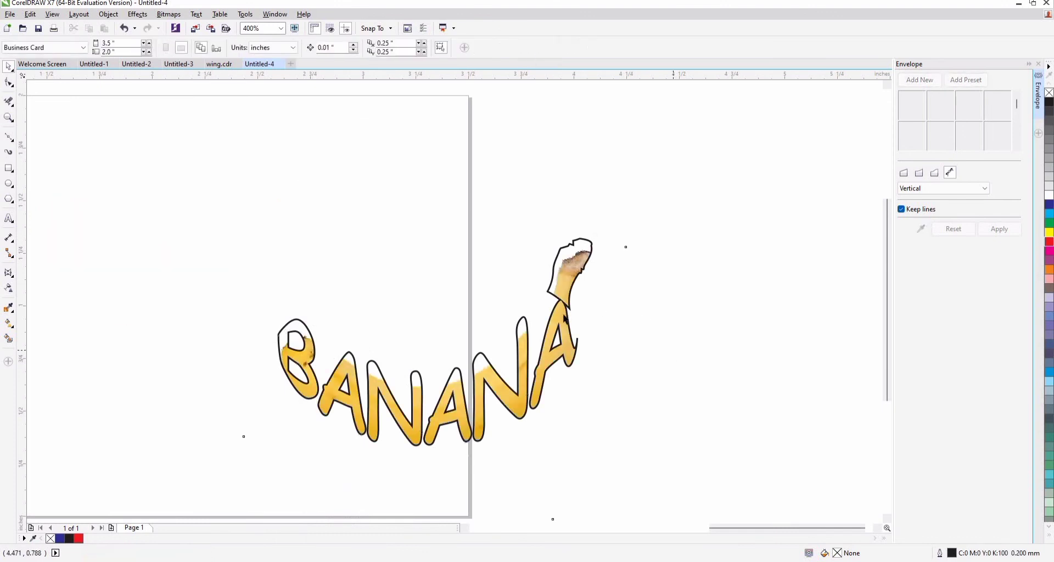
{"action": "double_click", "coordinate": [564, 319]}
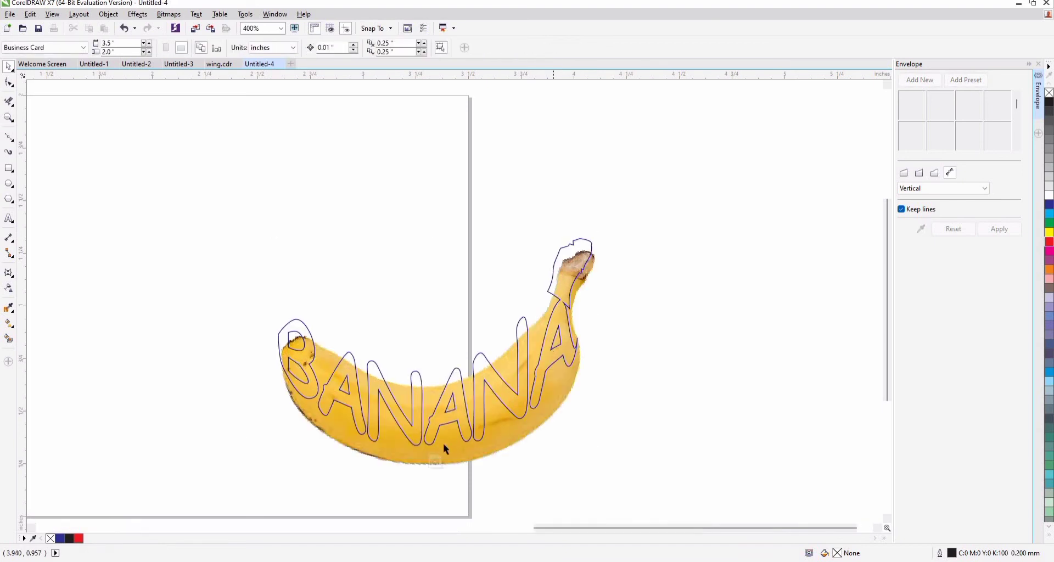
Move the clipped banana photo up so it sits behind the letter outlines, lining up its tip with the B.
{"action": "left_click", "coordinate": [476, 433]}
{"action": "left_click_drag", "start_coordinate": [477, 432], "coordinate": [476, 432]}
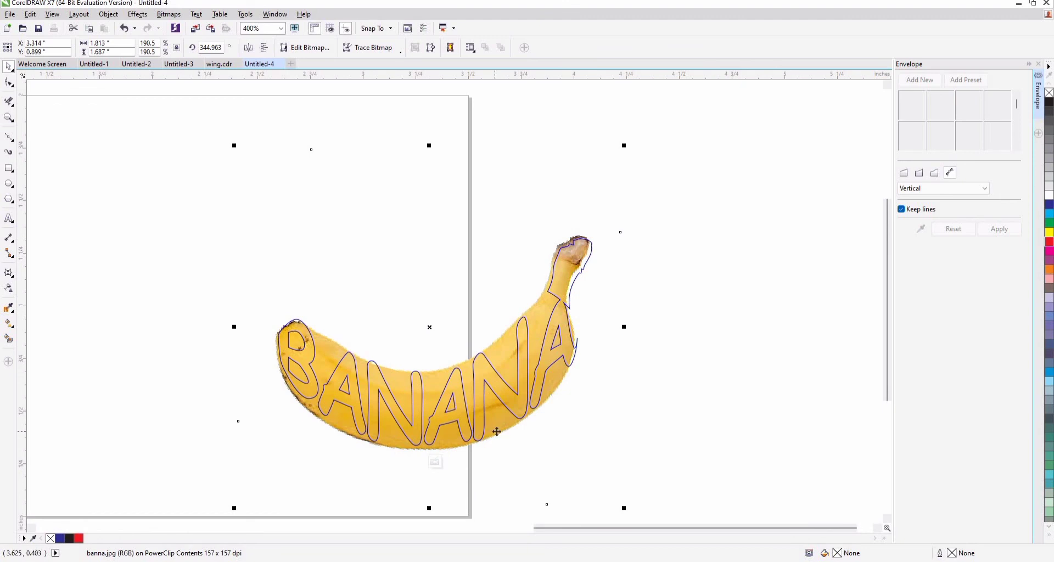
{"action": "left_click_drag", "start_coordinate": [499, 432], "coordinate": [497, 428]}
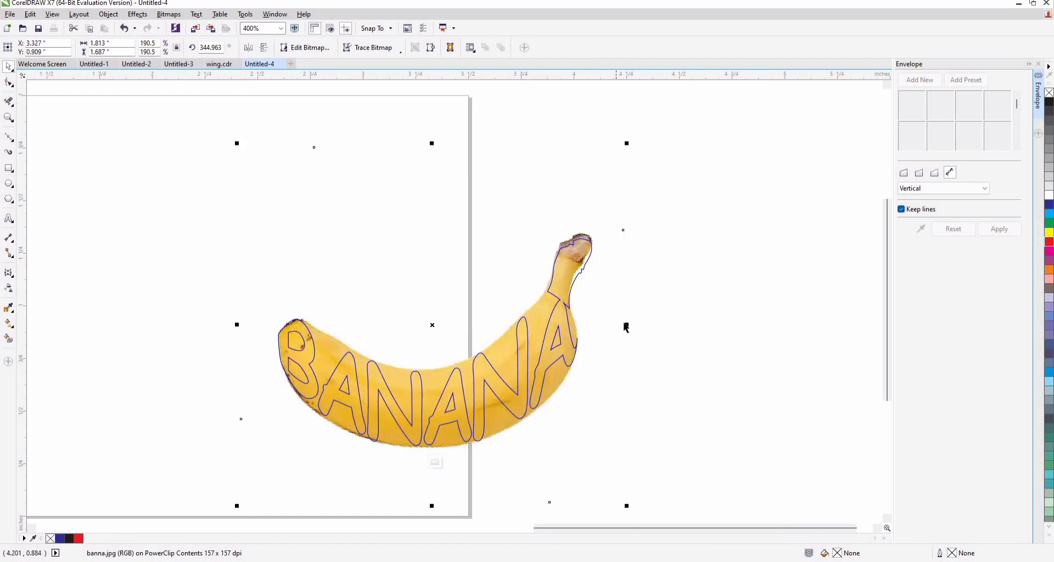
Try widening the clipped banana photo to 1.871 inches and shifting it upward over the stem and letters.
{"action": "left_click_drag", "start_coordinate": [638, 323], "coordinate": [640, 323]}
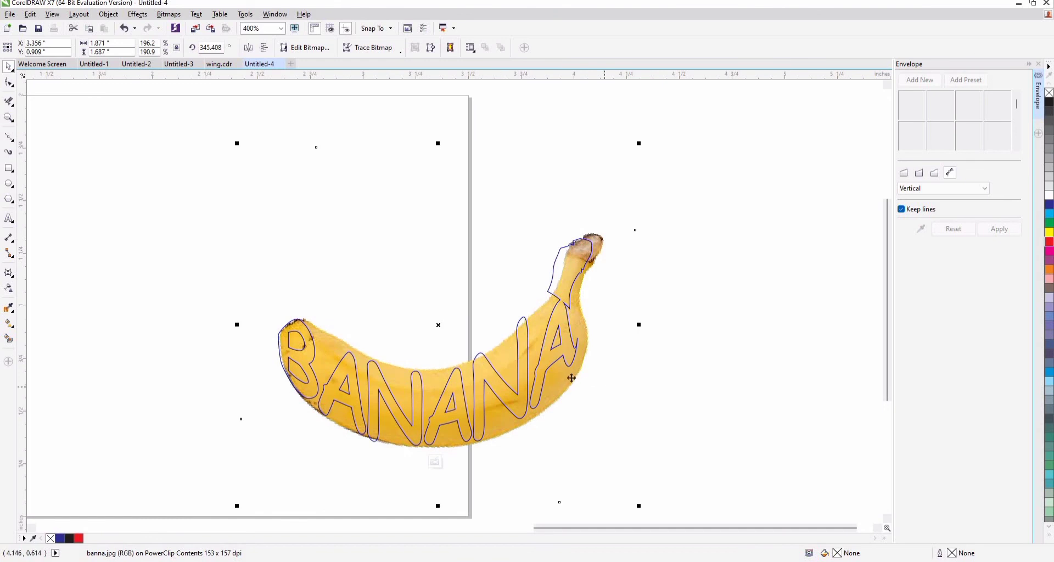
{"action": "left_click_drag", "start_coordinate": [567, 374], "coordinate": [566, 373]}
{"action": "key", "text": "Up"}
{"action": "key", "text": "Up"}
{"action": "key", "text": "Up"}
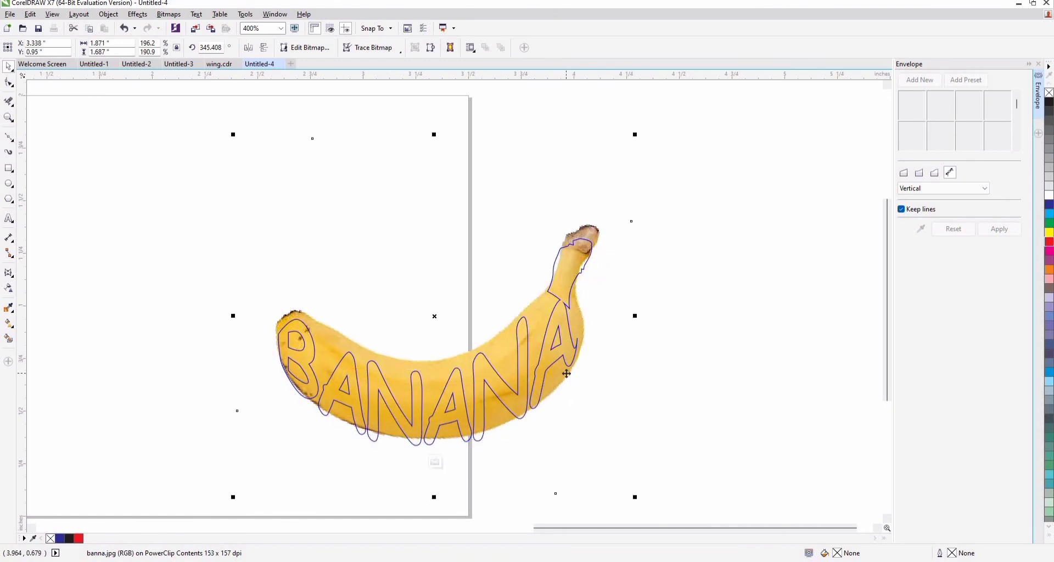
{"action": "key", "text": "ctrl+Right"}
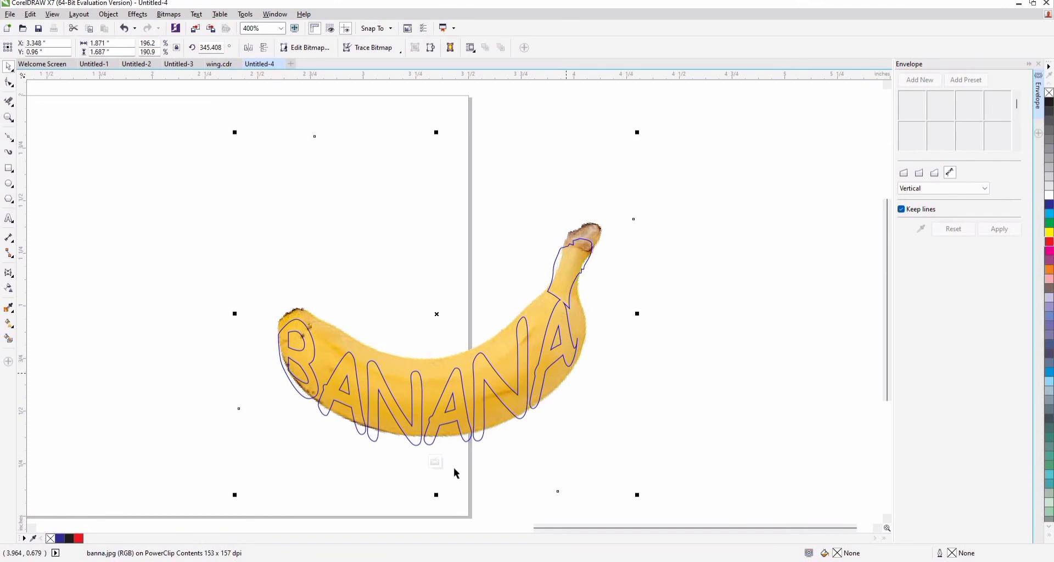
{"action": "key", "text": "Up"}
{"action": "key", "text": "Up"}
{"action": "key", "text": "Up"}
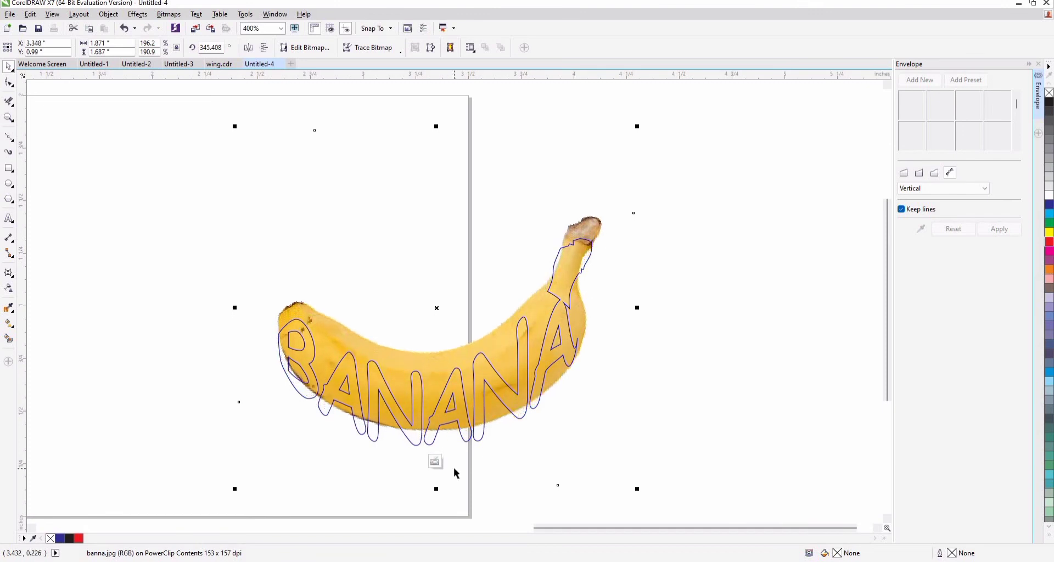
Nudge the widened photo down in small steps to bring the lower letter edges back over the banana.
{"action": "key", "text": "Down"}
{"action": "key", "text": "Down"}
{"action": "key", "text": "Down"}
{"action": "key", "text": "Down"}
{"action": "key", "text": "Down"}
{"action": "key", "text": "ctrl+Down"}
{"action": "key", "text": "ctrl+Down"}
{"action": "key", "text": "ctrl+Down"}
{"action": "key", "text": "ctrl+Down"}
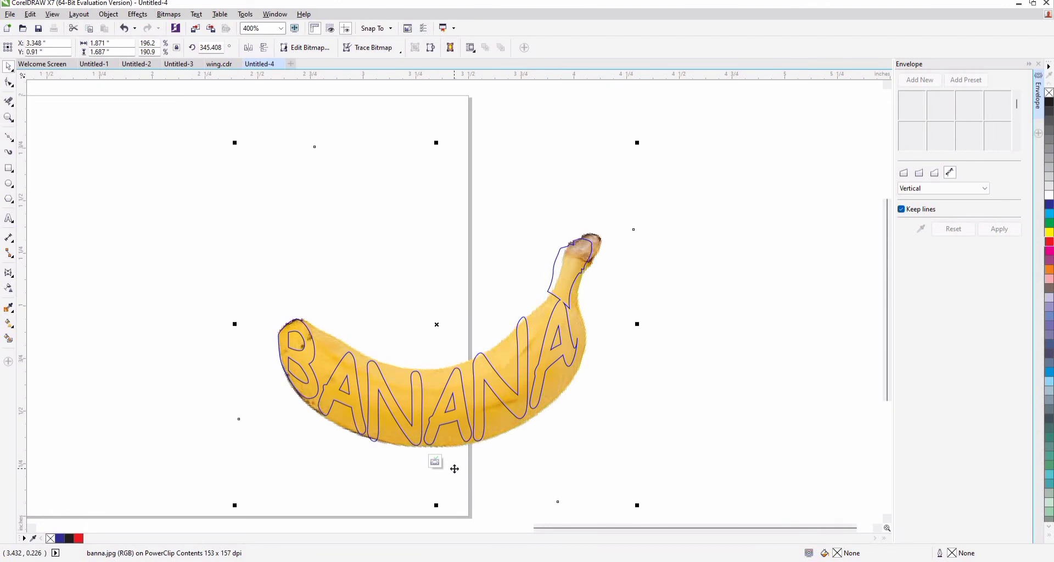
Fit the clipped photo to the stem and letters at 1.813 by 1.716 inches, and finish editing the PowerClip contents.
{"action": "key", "text": "ctrl+Down"}
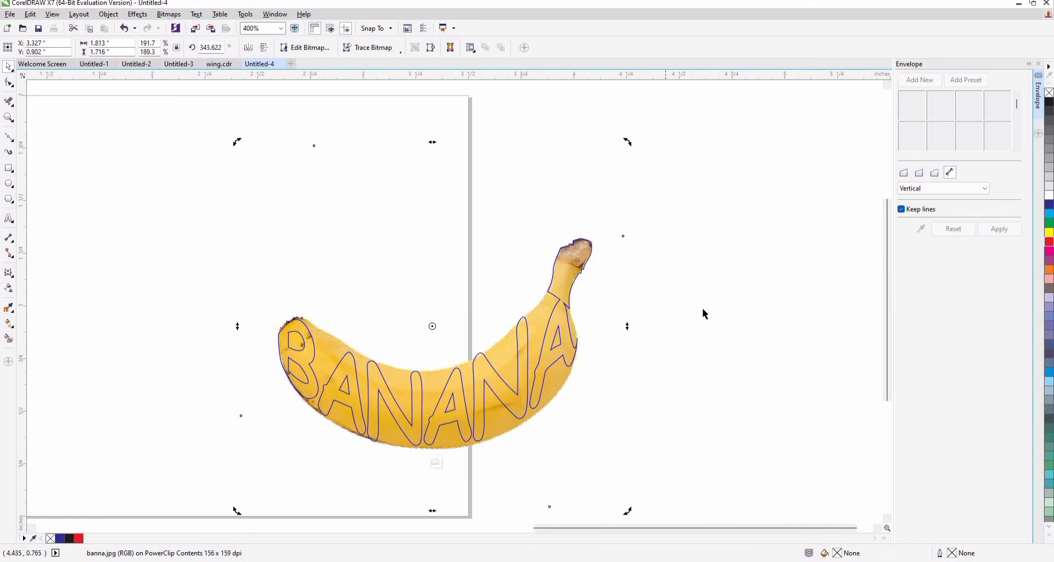
{"action": "left_click", "coordinate": [703, 310]}
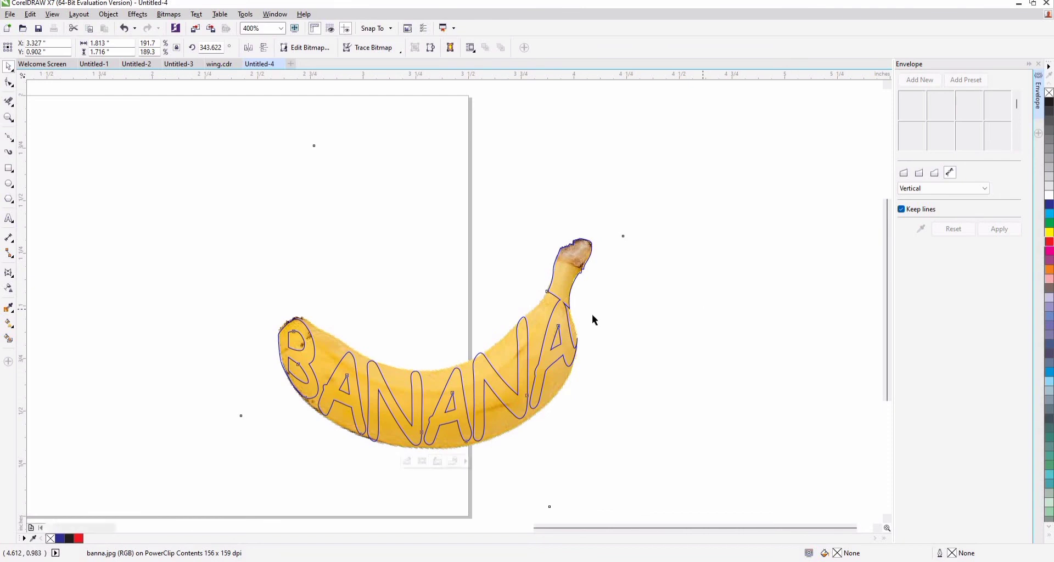
Move the photo-filled BANANA shape higher on the canvas and remove its black outline.
{"action": "left_click", "coordinate": [419, 413]}
{"action": "left_click_drag", "start_coordinate": [419, 413], "coordinate": [489, 270]}
{"action": "left_click", "coordinate": [641, 350]}
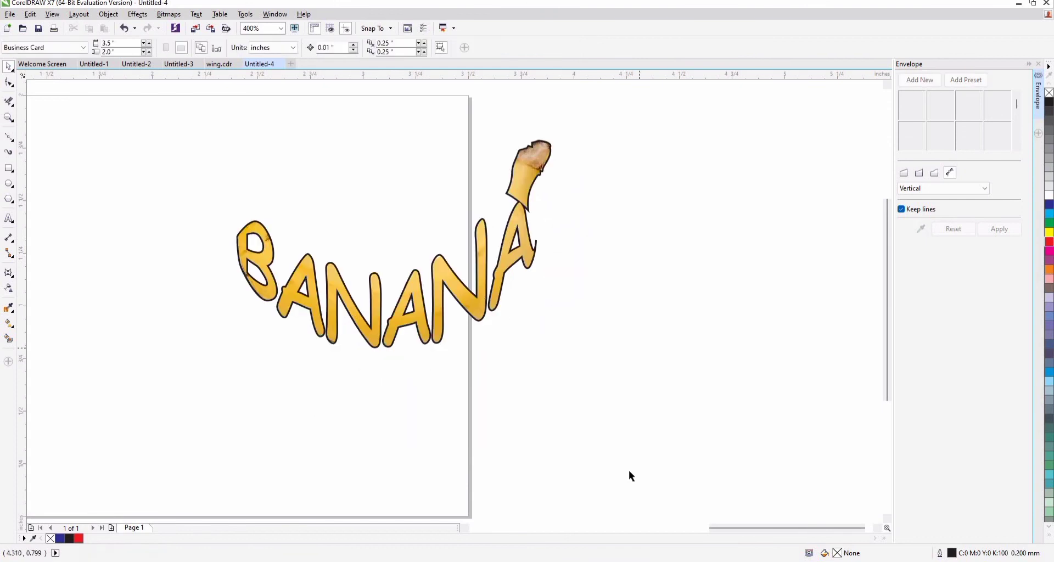
{"action": "scroll", "coordinate": [628, 475], "scroll_direction": "up", "scroll_amount": 3}
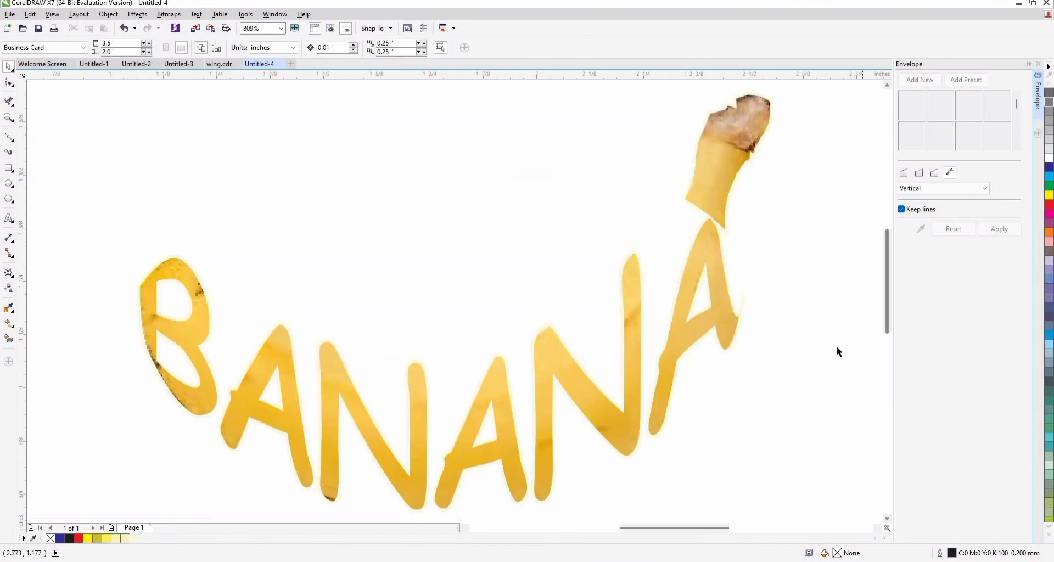